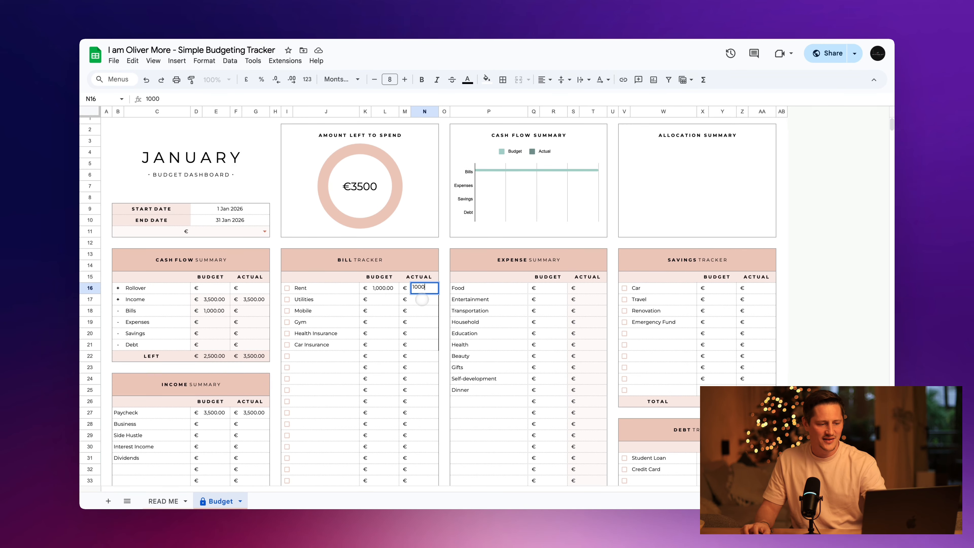
# Confirm 1000 as the actual rent in the Bill Tracker, and enter a budget of 100 and actual of 80 for Utilities
pyautogui.press('Return')
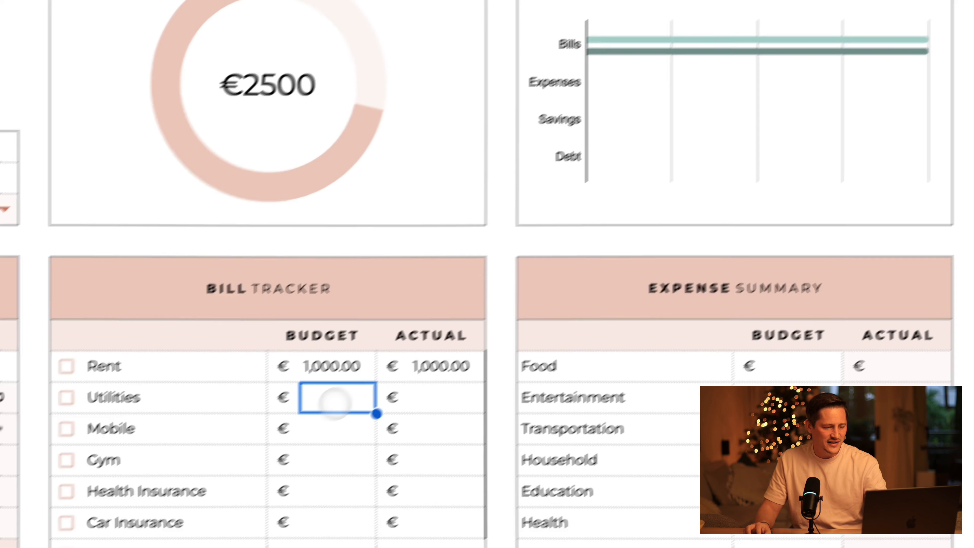
pyautogui.write('19')
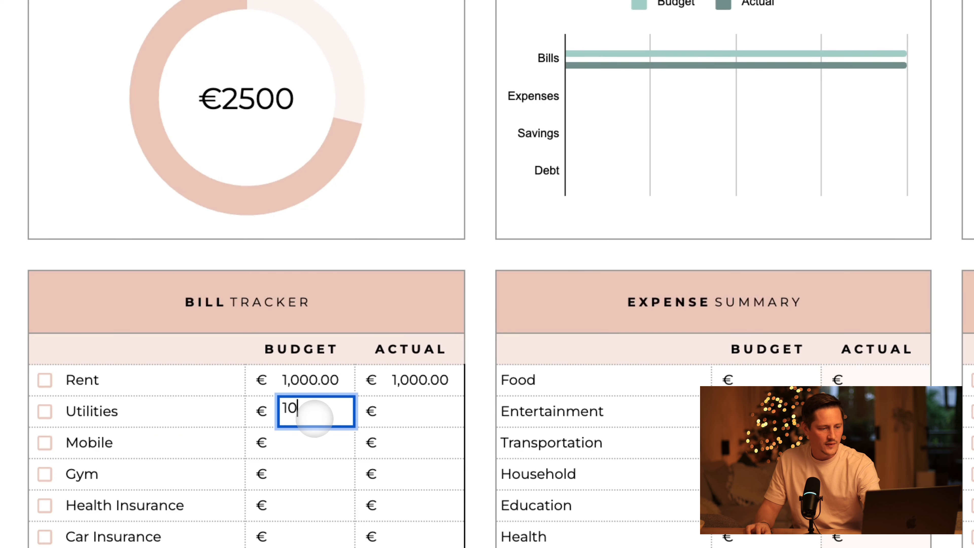
pyautogui.write('0')
pyautogui.click(449, 413)
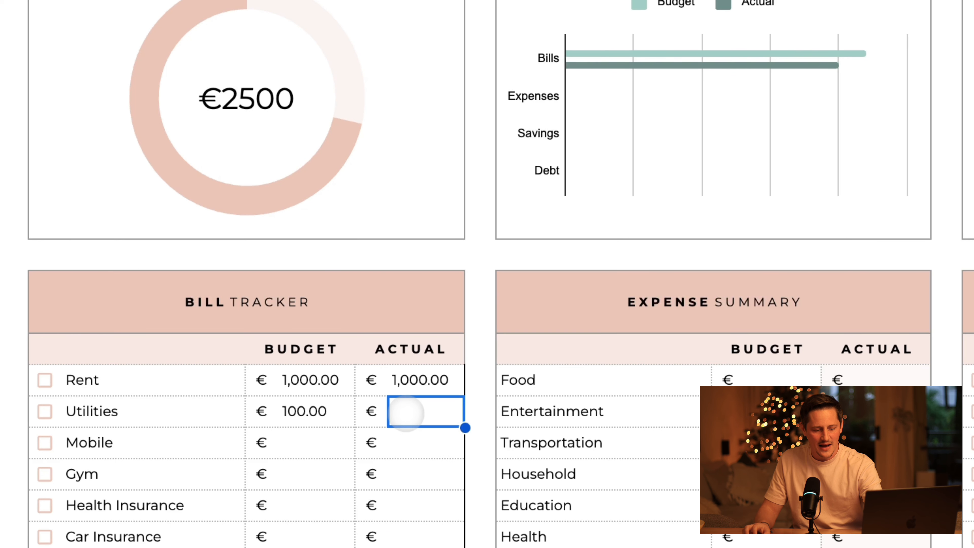
pyautogui.write('80')
pyautogui.press('Return')
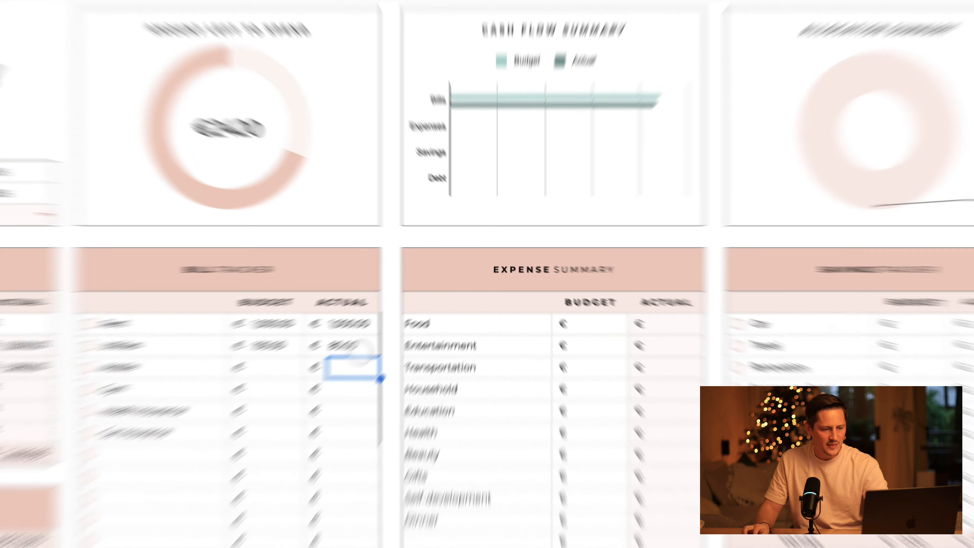
# Change the actual amount for Utilities in the Bill Tracker to 50
pyautogui.click(422, 300)
pyautogui.write('50')
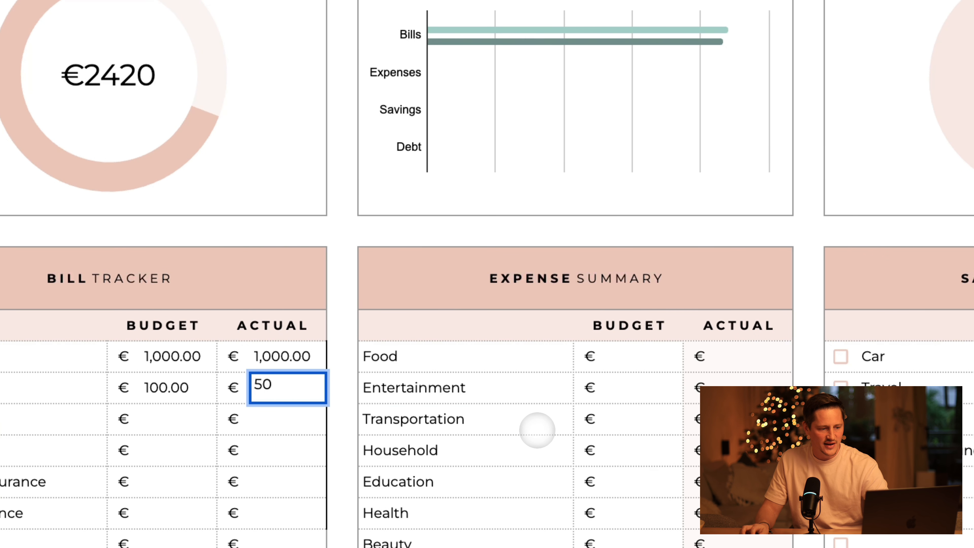
pyautogui.click(524, 425)
pyautogui.click(559, 308)
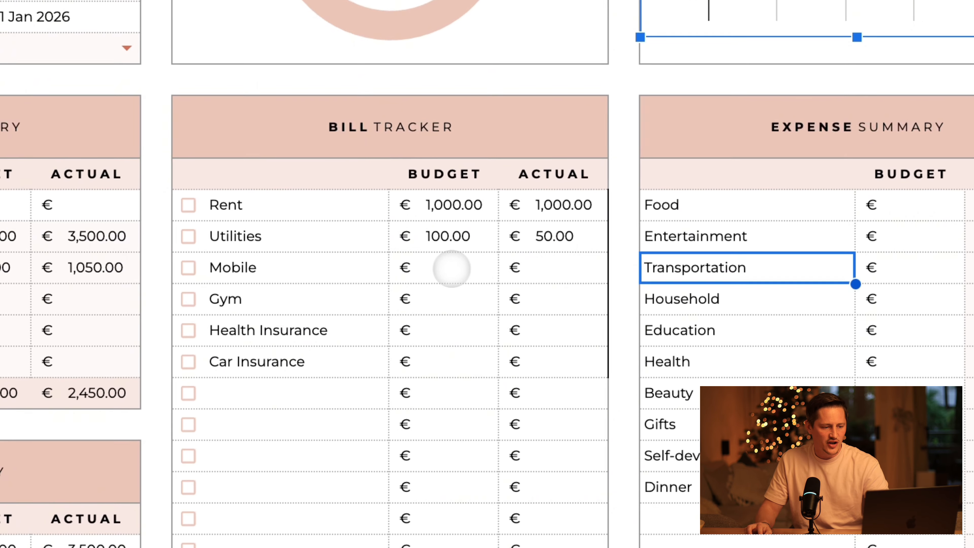
# Enter 35 as both the budget and the actual amount for Mobile in the Bill Tracker
pyautogui.click(451, 269)
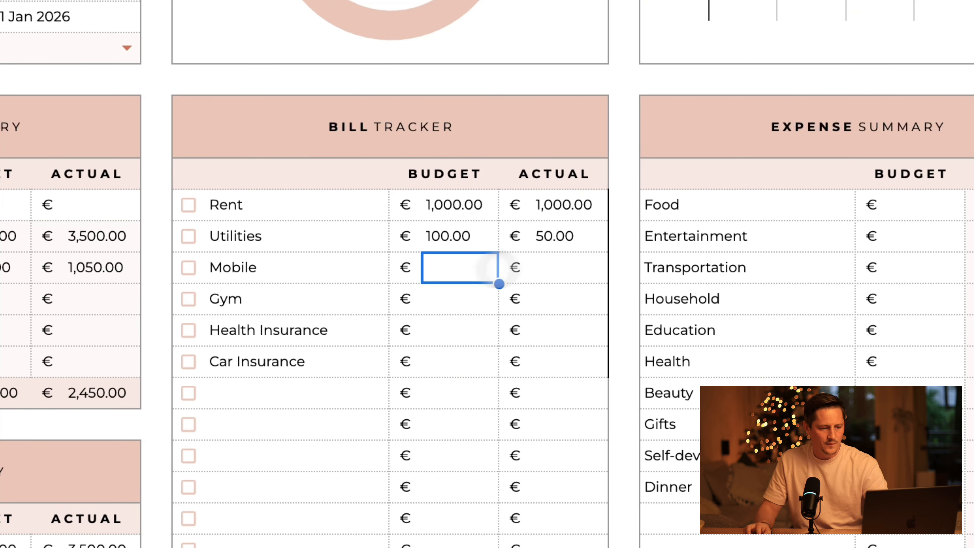
pyautogui.click(571, 235)
pyautogui.click(456, 264)
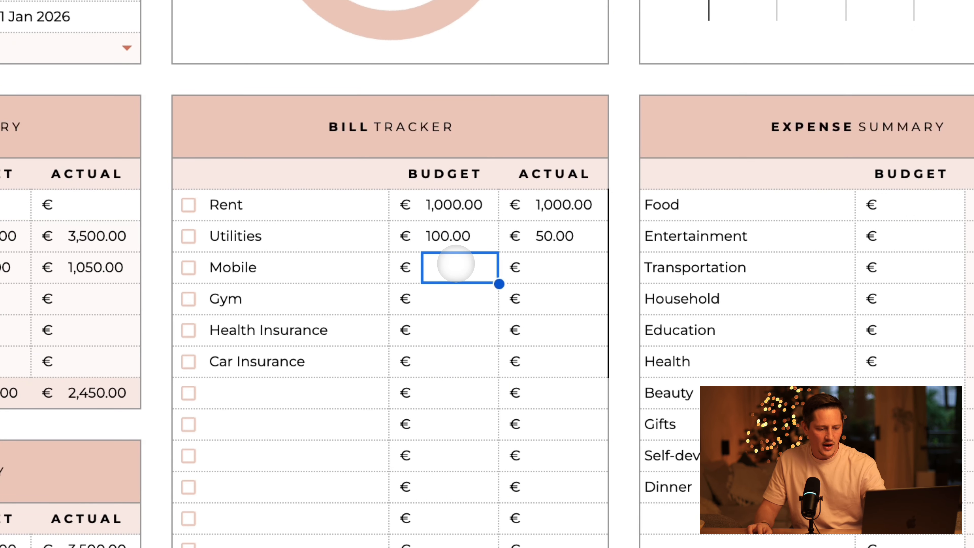
pyautogui.write('35')
pyautogui.click(583, 264)
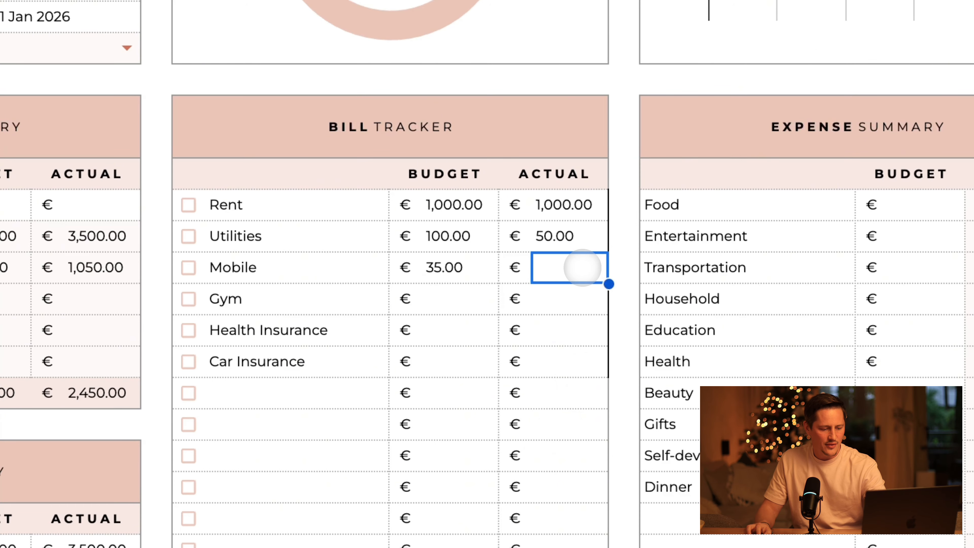
pyautogui.write('35')
# Enter 25 as both the budget and the actual amount for Gym in the Bill Tracker
pyautogui.click(438, 312)
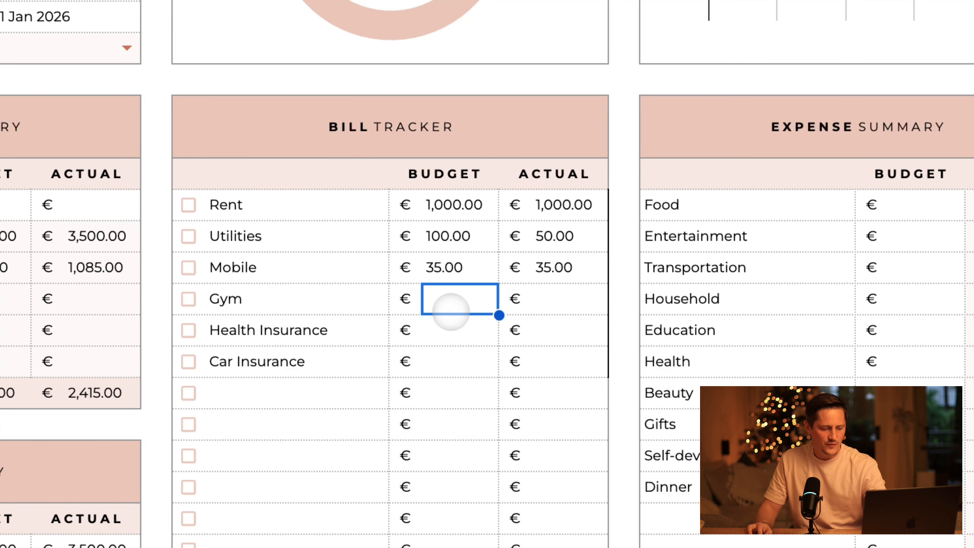
pyautogui.write('25')
pyautogui.click(554, 301)
pyautogui.write('25')
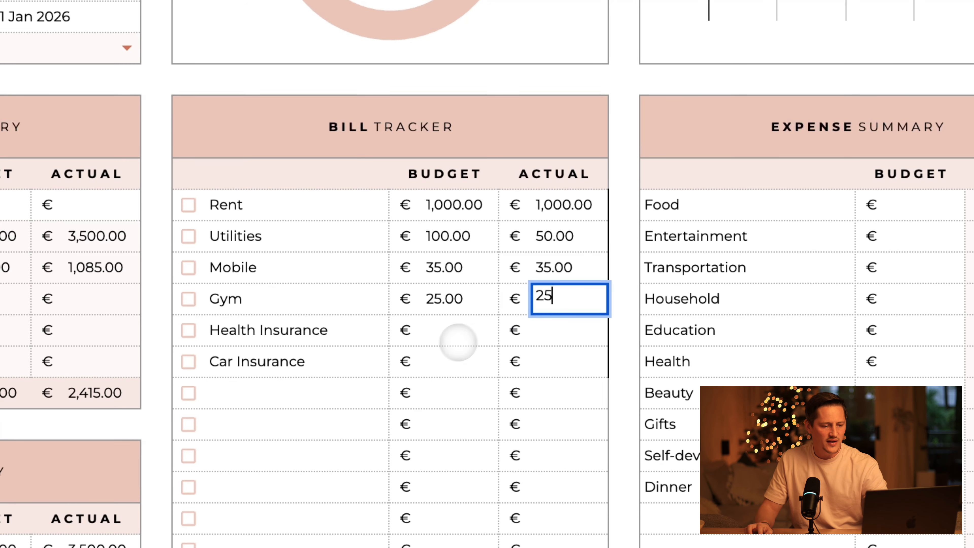
pyautogui.click(449, 337)
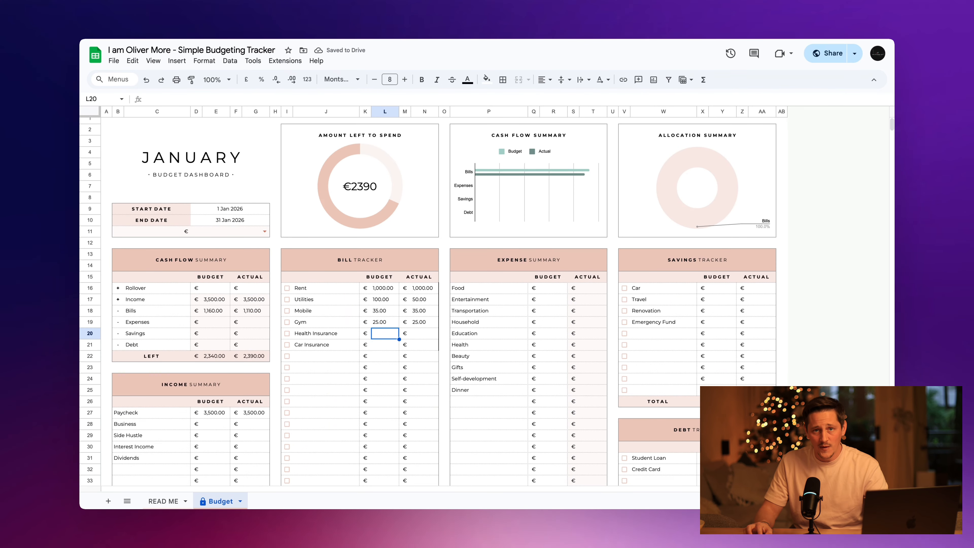
# Set the Food budget in the Expense Summary to 250
pyautogui.scroll(-7, 381, 339)
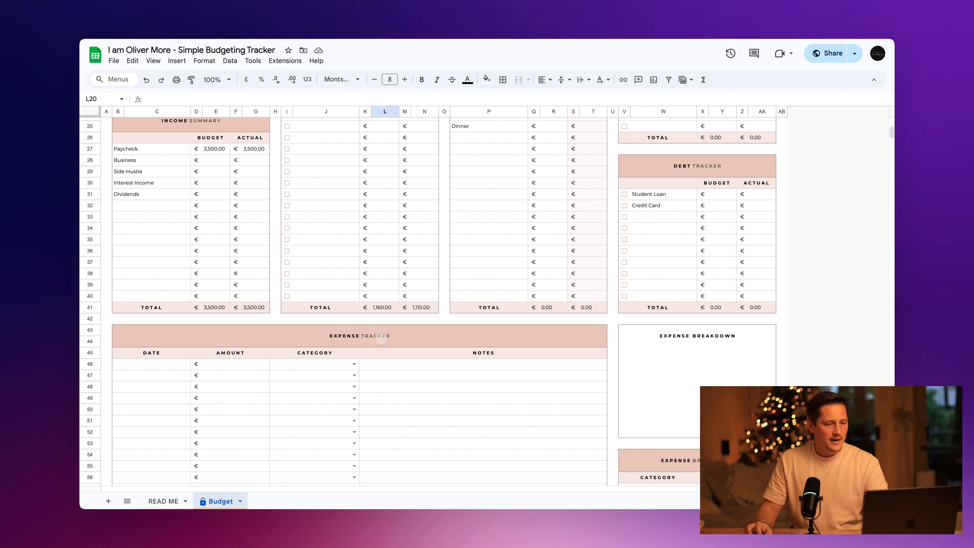
pyautogui.scroll(7, 380, 339)
pyautogui.click(514, 210)
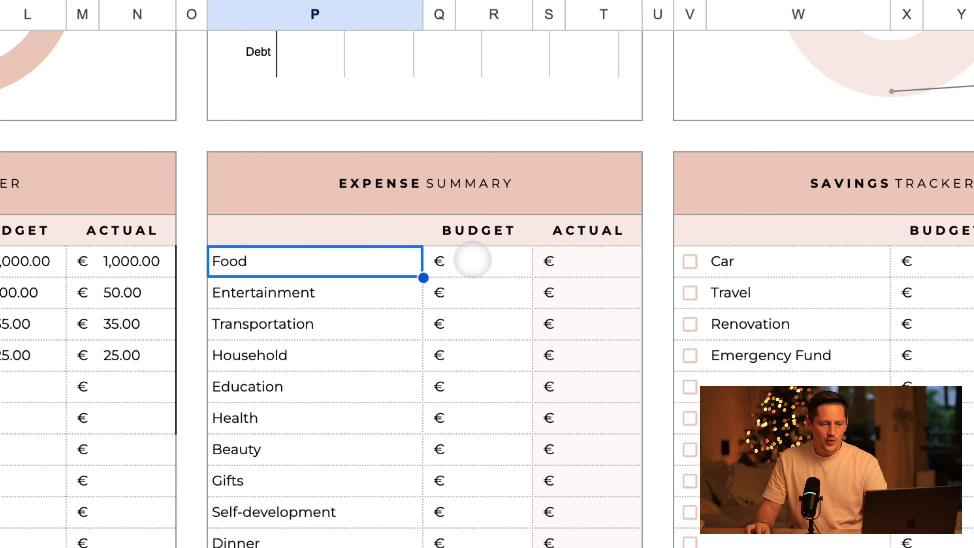
pyautogui.click(482, 261)
pyautogui.write('25')
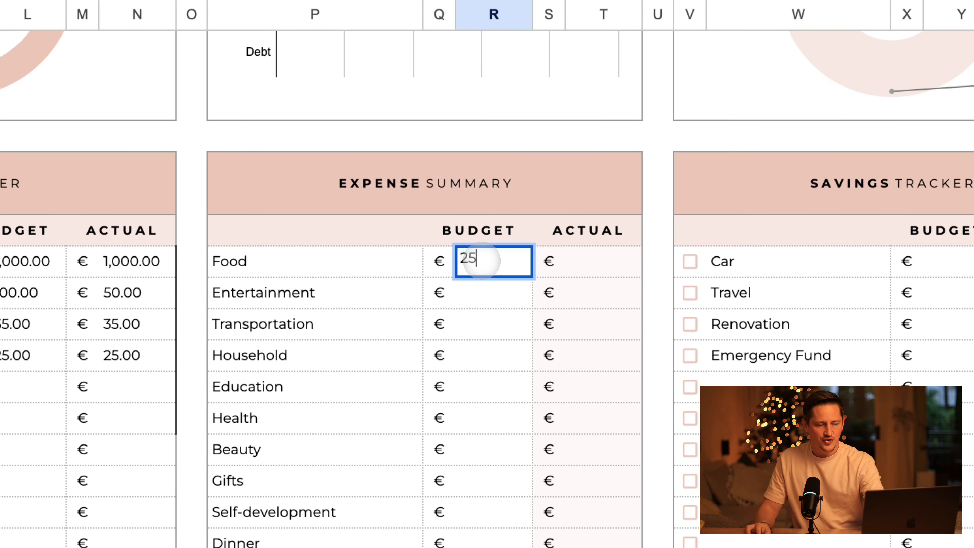
pyautogui.write('0')
pyautogui.click(619, 261)
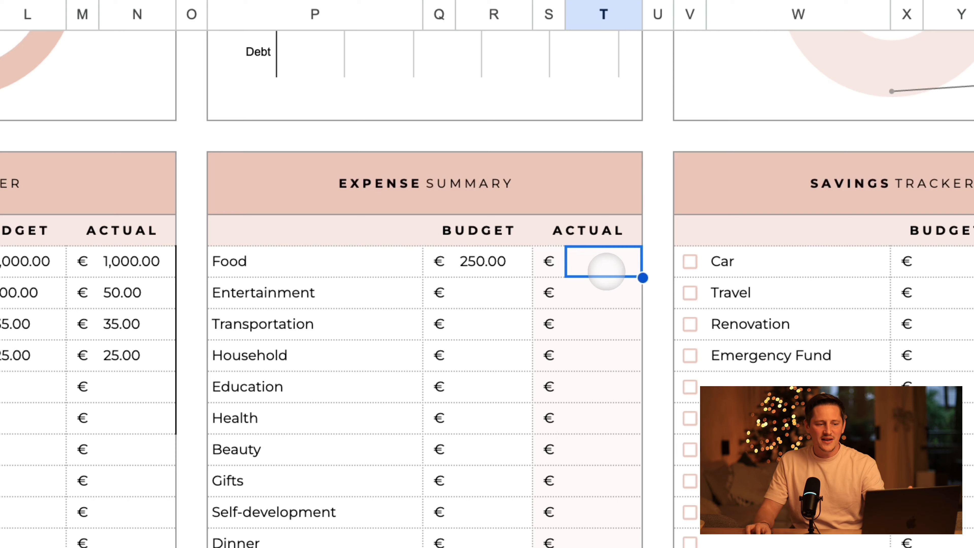
# Set the Expense Summary budgets to 100 for Entertainment and 50 for Transportation
pyautogui.moveTo(284, 175); pyautogui.dragTo(476, 535)
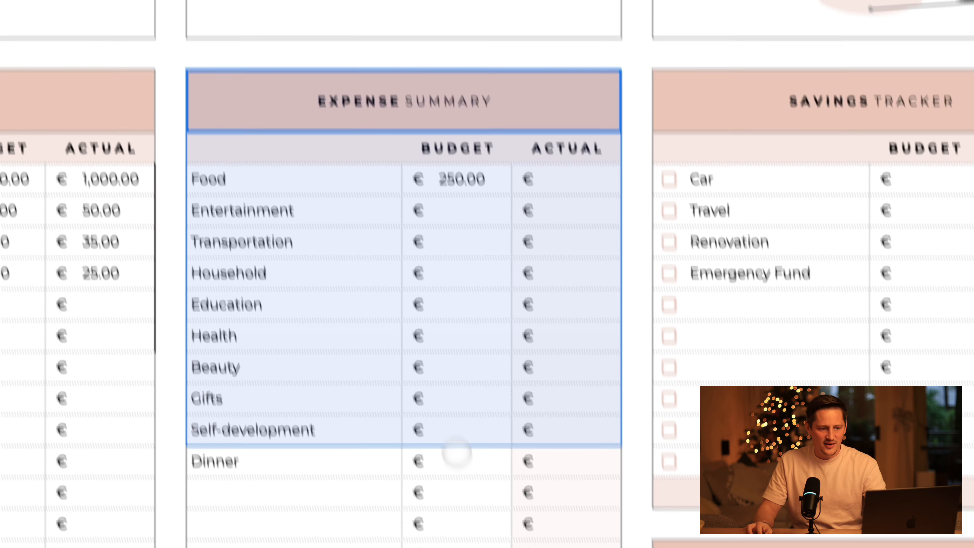
pyautogui.moveTo(456, 453); pyautogui.dragTo(462, 455)
pyautogui.click(460, 458)
pyautogui.click(465, 209)
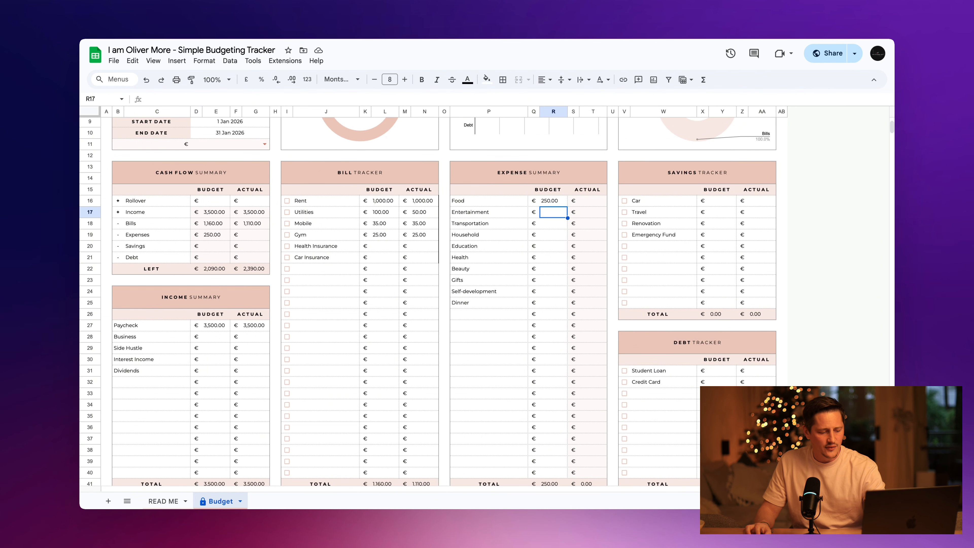
pyautogui.write('100')
pyautogui.press('Return')
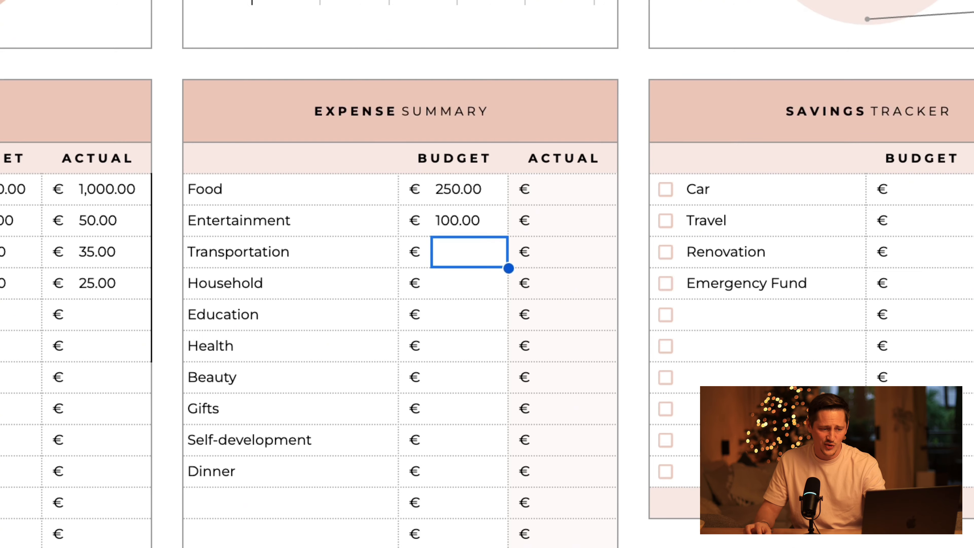
pyautogui.write('50')
pyautogui.press('Return')
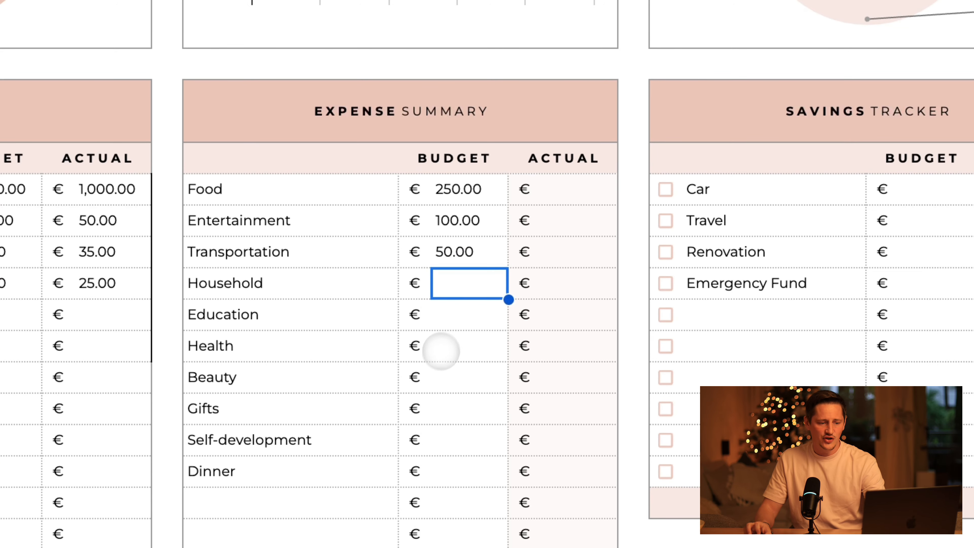
# Start the first Expense Tracker entry with the date 4 Jan 2026 and an amount of 25
pyautogui.scroll(-8, 446, 363)
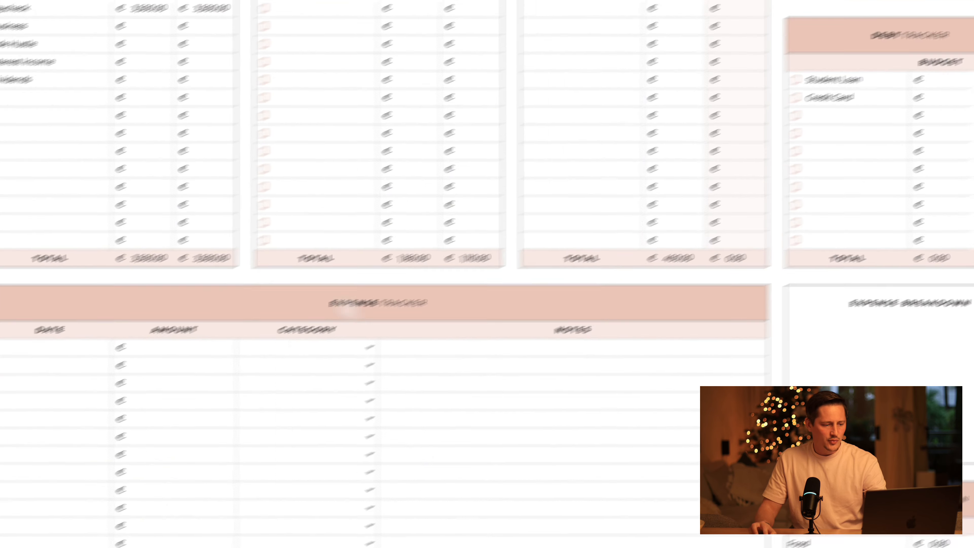
pyautogui.click(160, 248)
pyautogui.moveTo(160, 247); pyautogui.dragTo(694, 406)
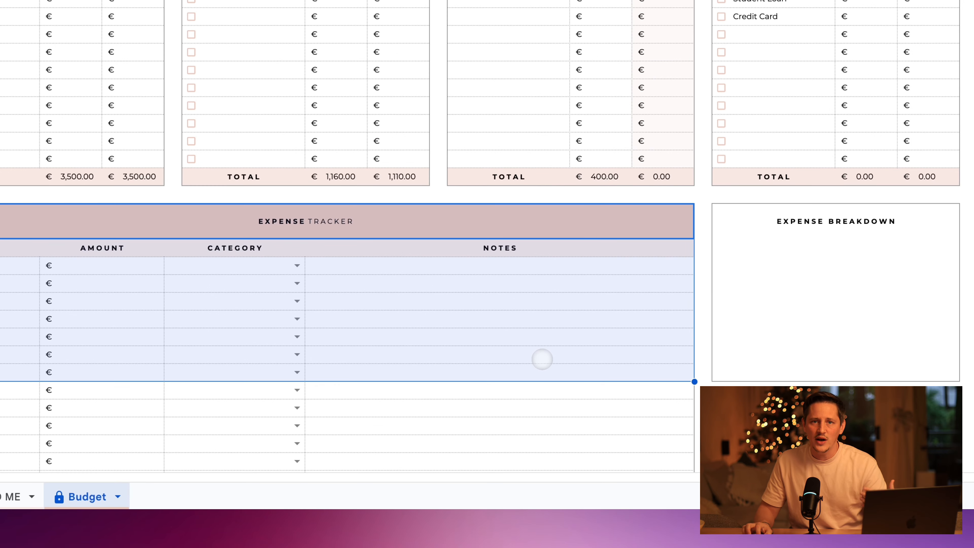
pyautogui.click(709, 399)
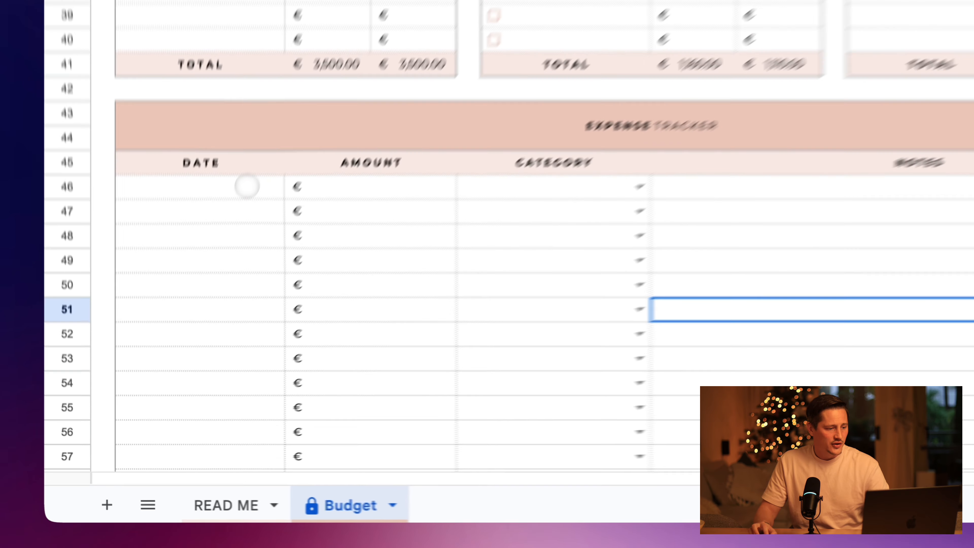
pyautogui.doubleClick(174, 354)
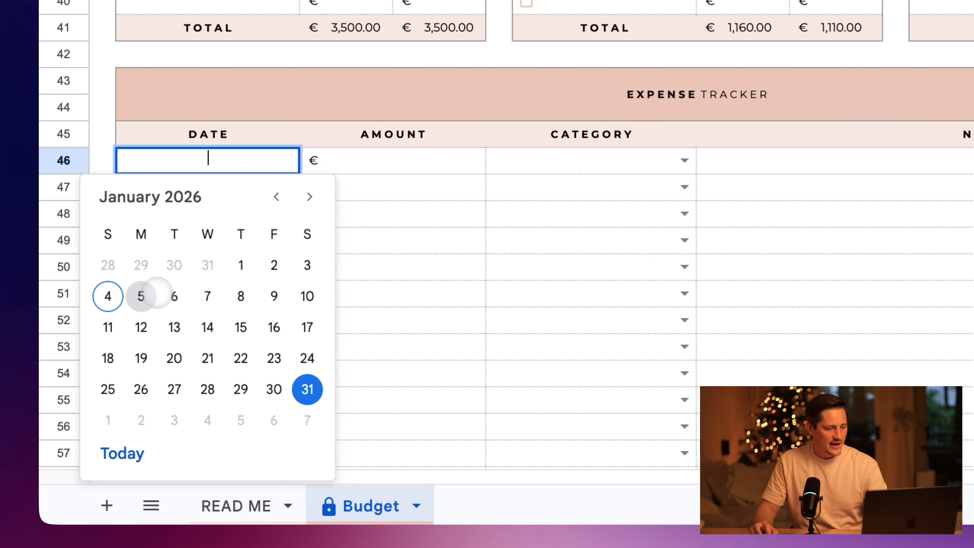
pyautogui.click(108, 295)
pyautogui.click(409, 159)
pyautogui.write('25')
# Assign the Food category to the first Expense Tracker entry and add the note "Tesco"
pyautogui.click(569, 167)
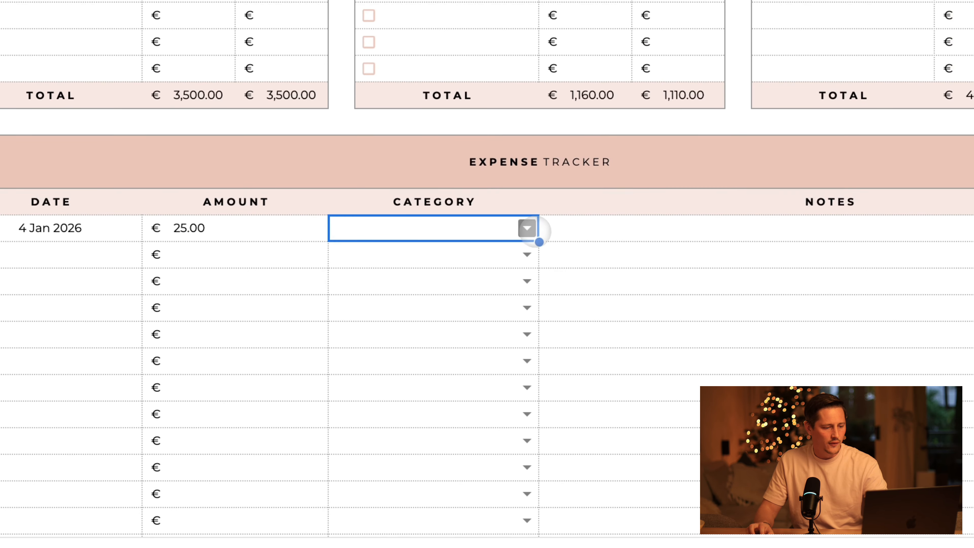
pyautogui.click(529, 229)
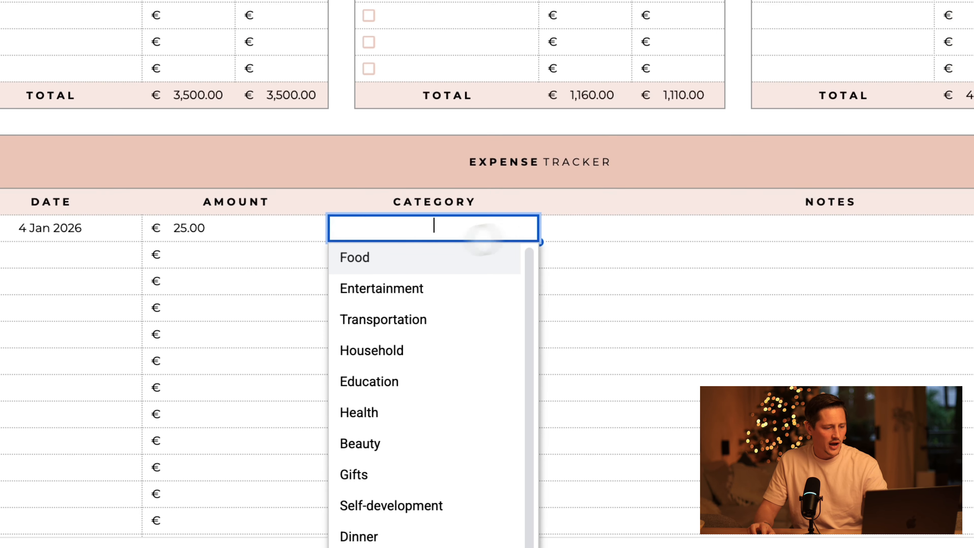
pyautogui.click(381, 256)
pyautogui.click(656, 238)
pyautogui.write('Tesco')
pyautogui.press('Return')
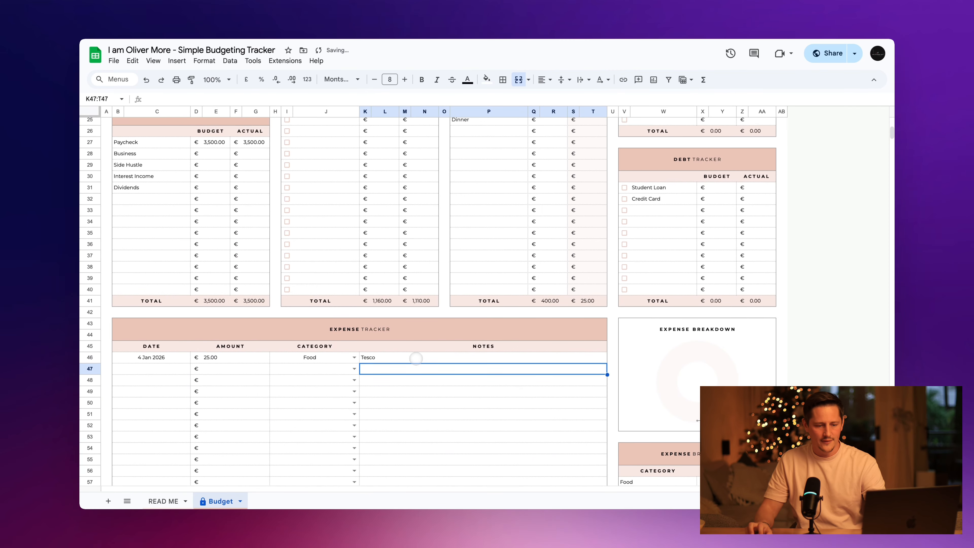
# Check how the logged Food expense carries over to the Expense Summary, the dashboard charts and the Expense Breakdown table
pyautogui.scroll(10, 416, 357)
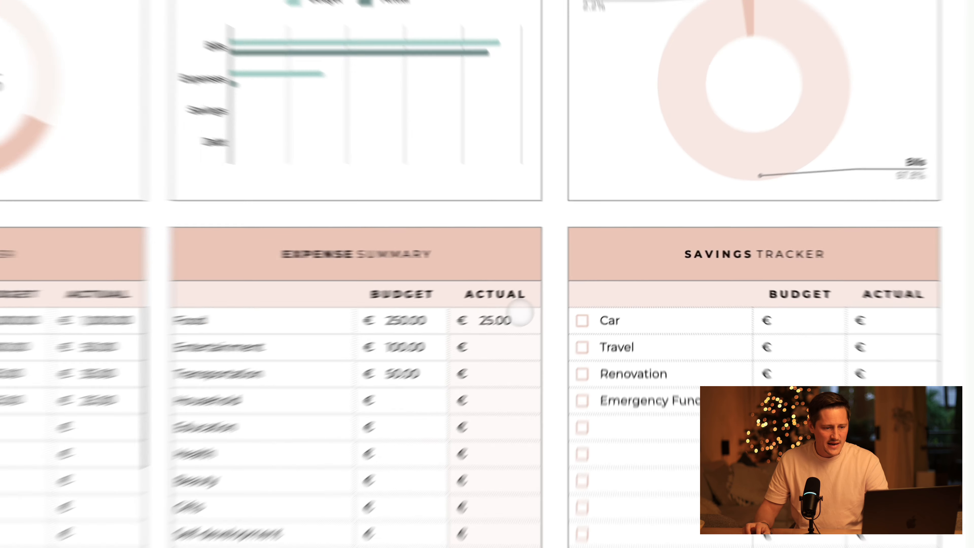
pyautogui.moveTo(596, 279); pyautogui.dragTo(526, 284)
pyautogui.click(486, 336)
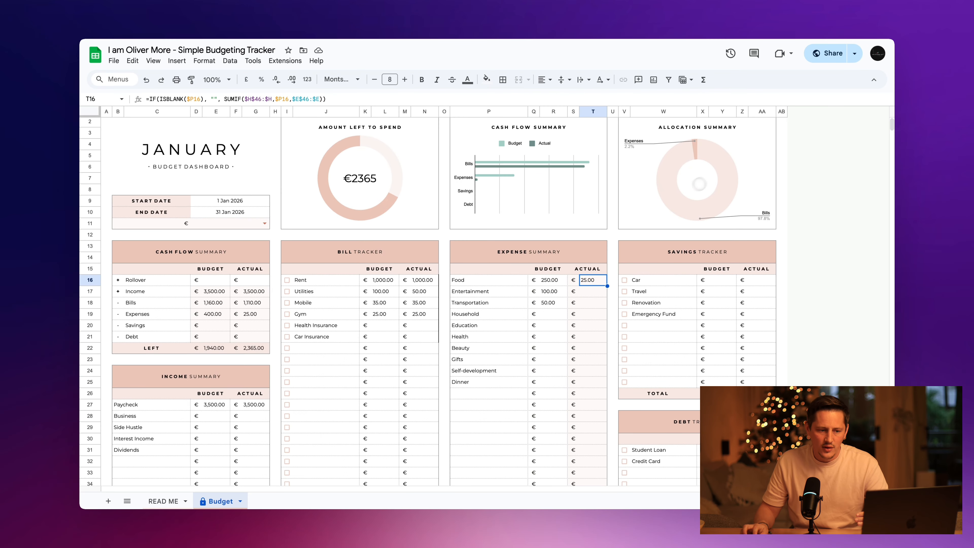
pyautogui.scroll(1, 731, 151)
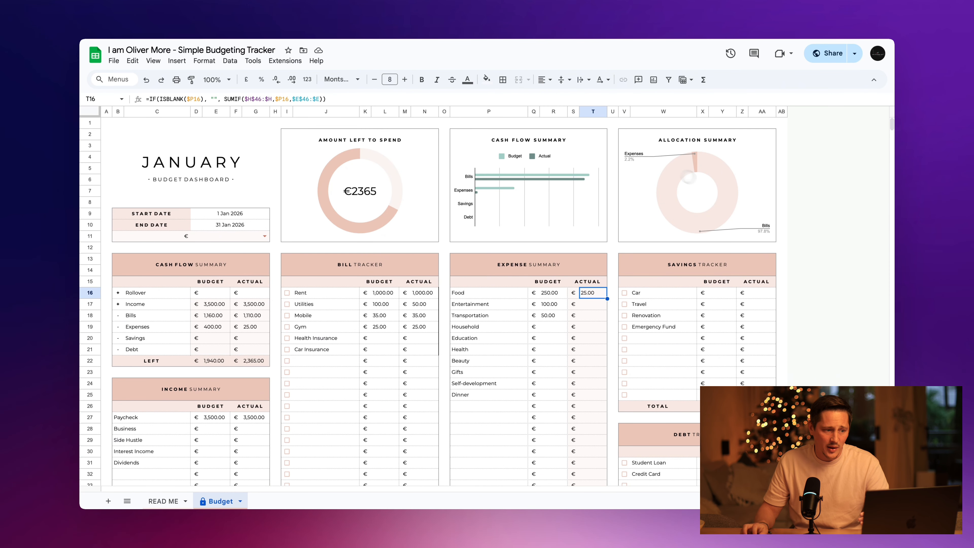
pyautogui.scroll(-10, 742, 175)
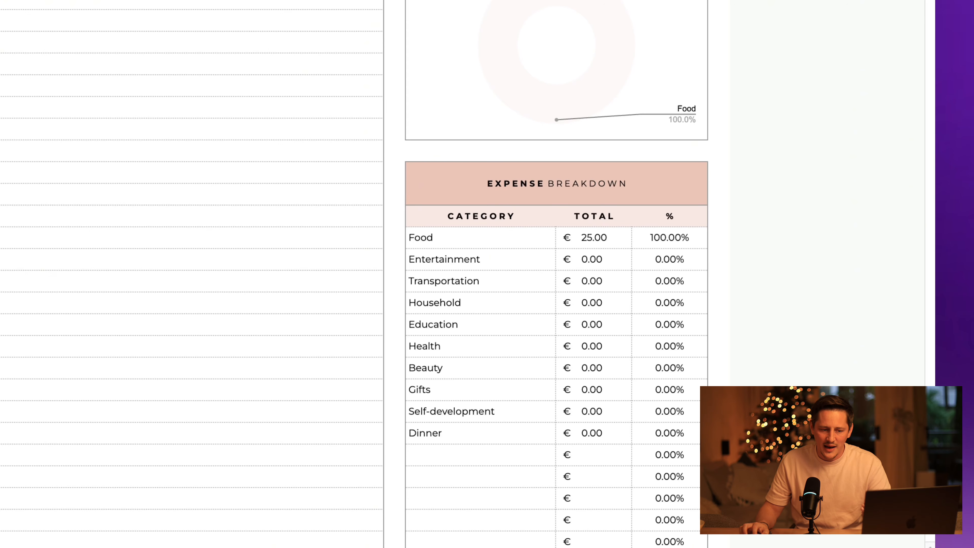
pyautogui.click(669, 237)
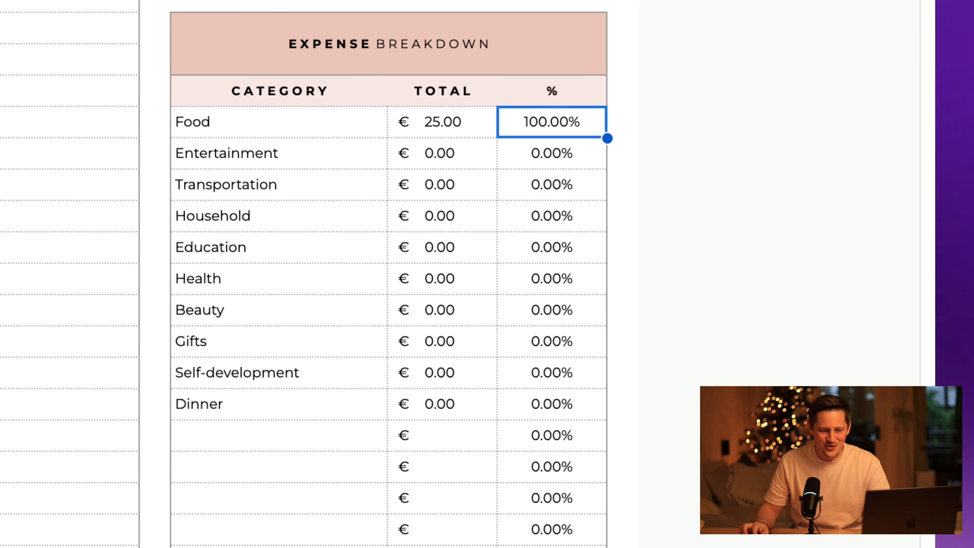
pyautogui.moveTo(552, 91); pyautogui.dragTo(557, 341)
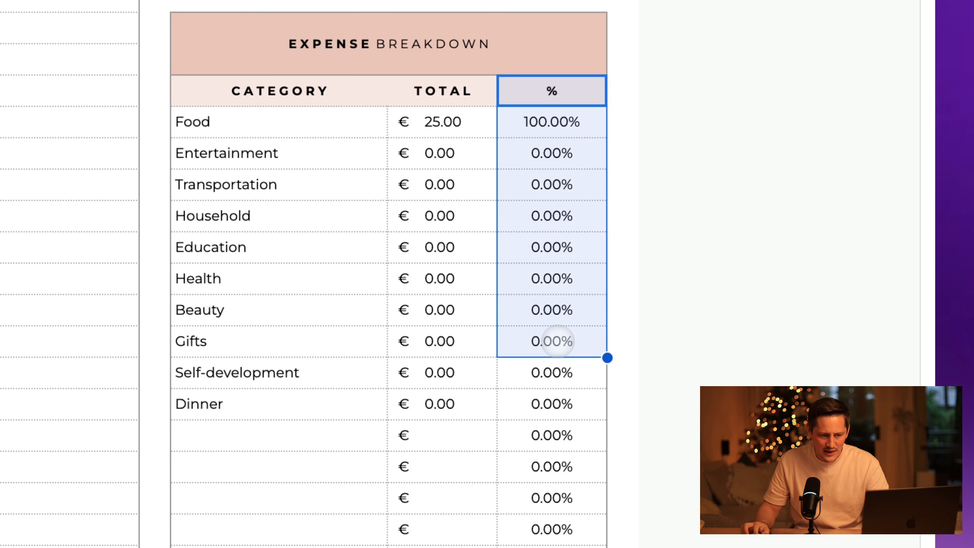
pyautogui.click(361, 163)
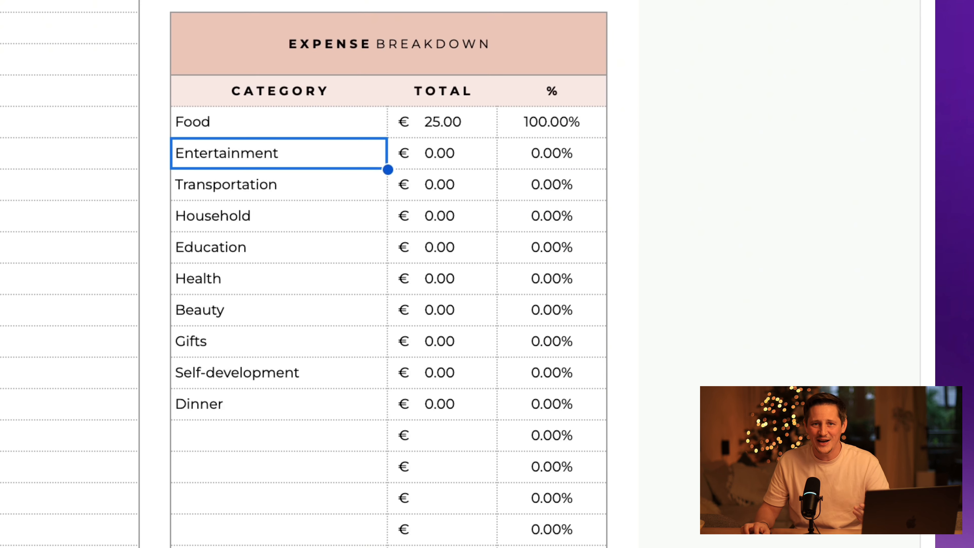
pyautogui.moveTo(567, 154); pyautogui.dragTo(298, 151)
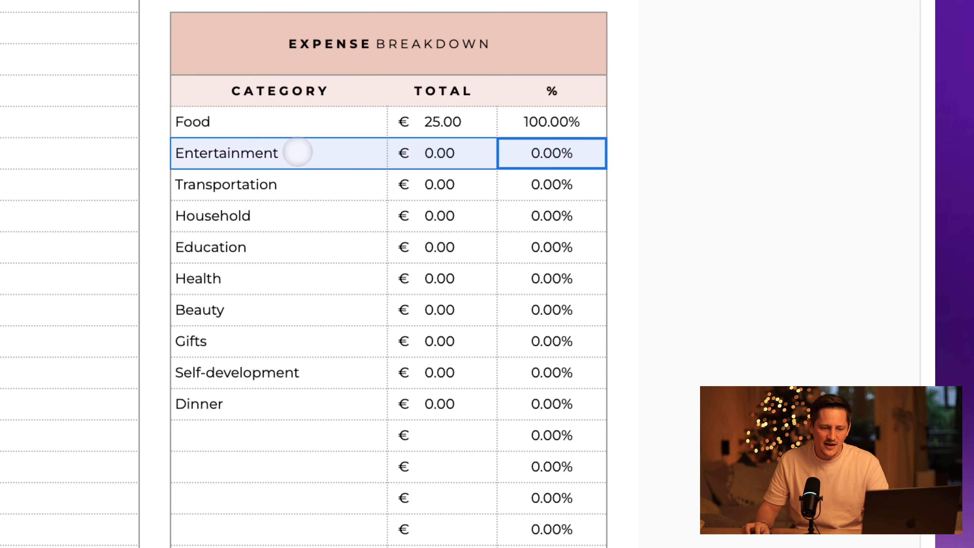
# Review the Entertainment row of the Expense Breakdown, plus the Savings Tracker and Debt Tracker tables
pyautogui.click(567, 155)
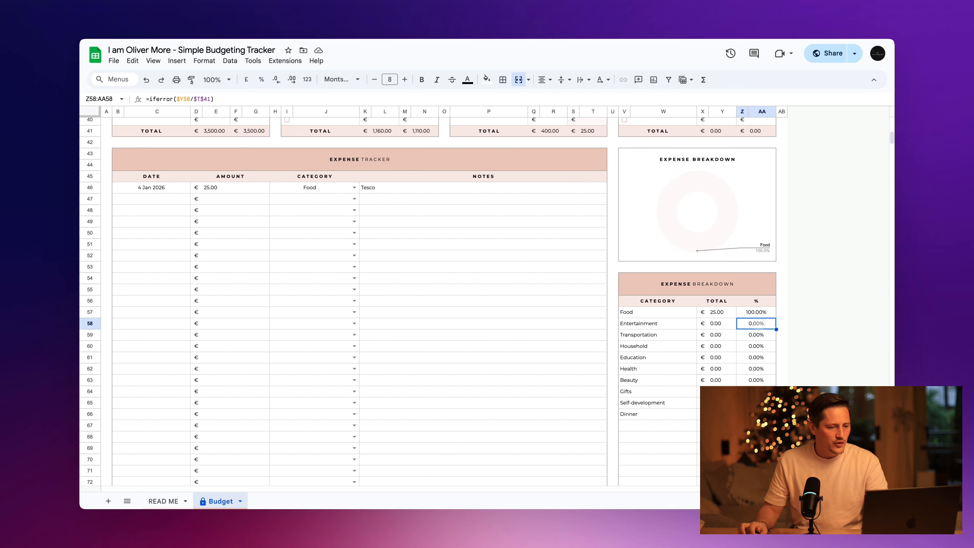
pyautogui.scroll(10, 573, 287)
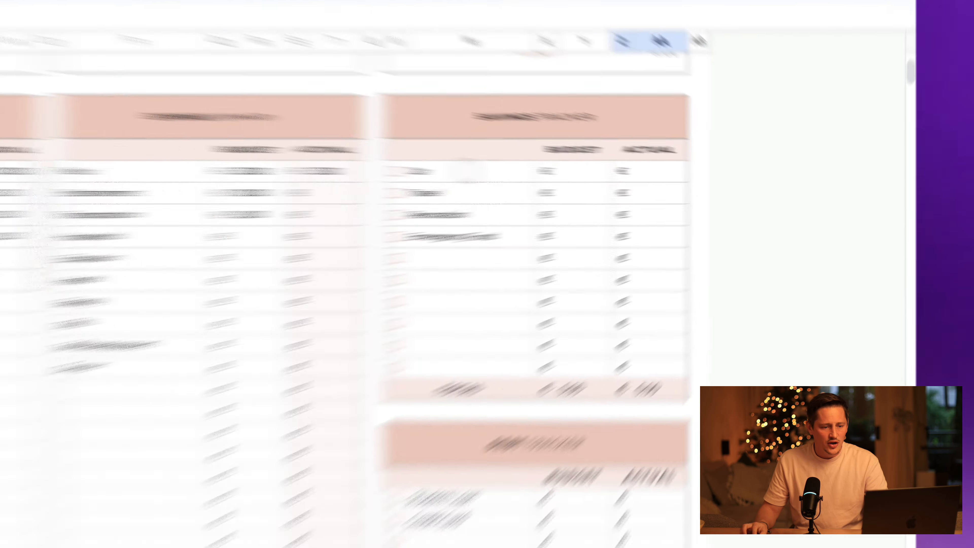
pyautogui.moveTo(651, 152); pyautogui.dragTo(724, 186)
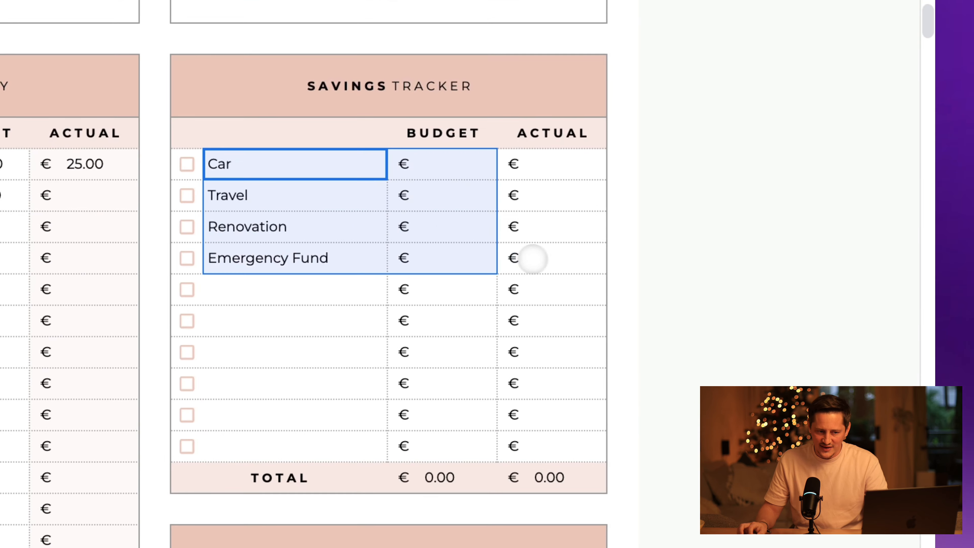
pyautogui.moveTo(528, 260); pyautogui.dragTo(542, 257)
pyautogui.click(330, 174)
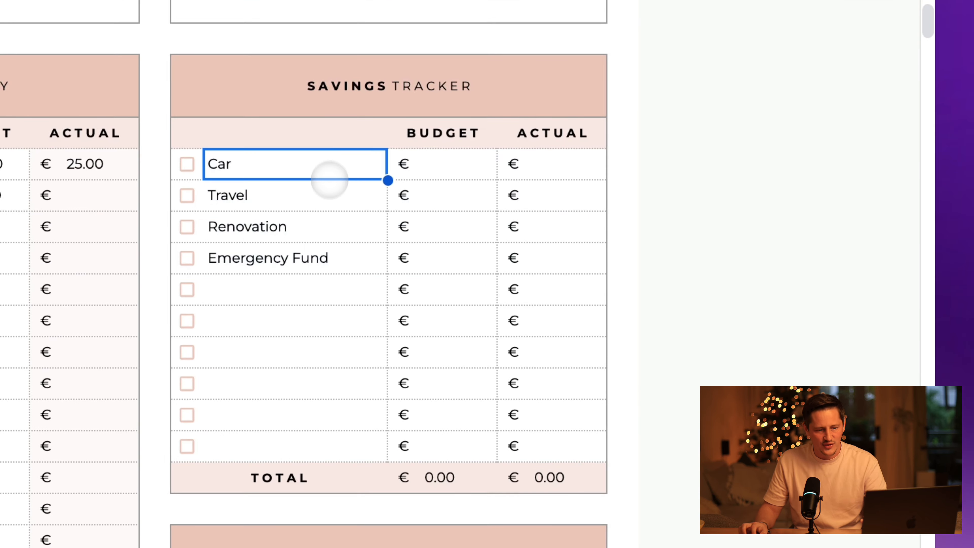
pyautogui.moveTo(318, 226); pyautogui.dragTo(552, 339)
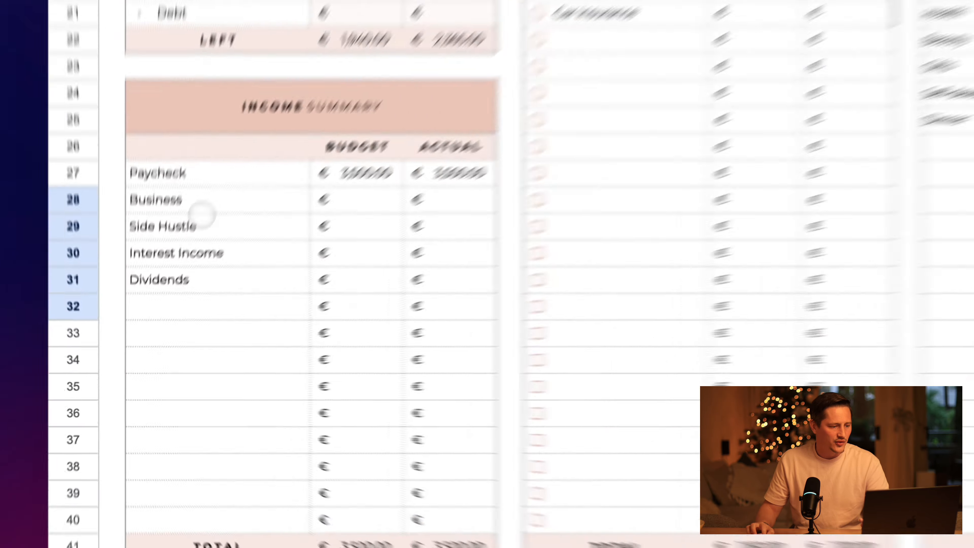
# Set both the budget and the actual amount of Side Hustle to 250 in the Income Summary
pyautogui.click(142, 325)
pyautogui.click(215, 324)
pyautogui.write('250')
pyautogui.click(548, 191)
pyautogui.write('2')
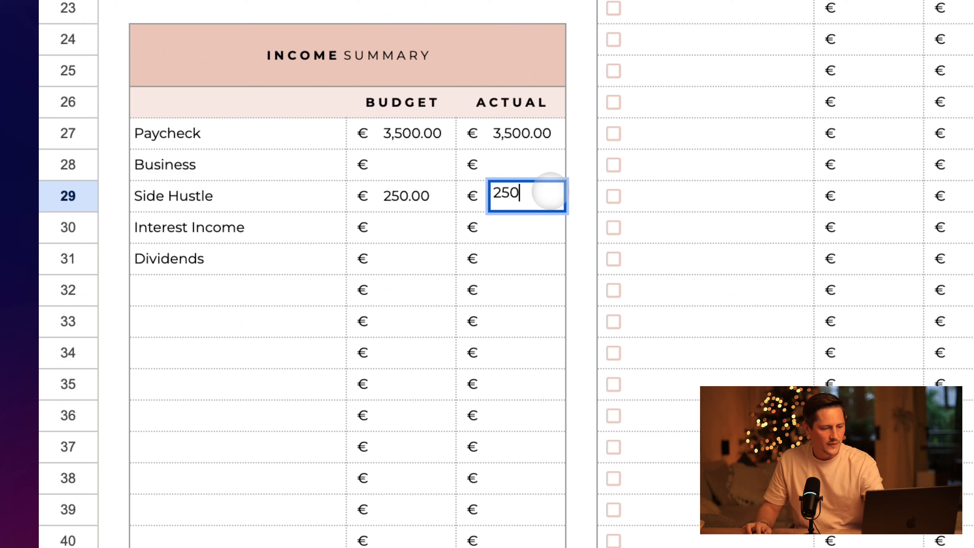
# Compare the Income Summary's budget and actual columns, and check the Cash Flow Summary and dashboard charts
pyautogui.moveTo(410, 105); pyautogui.dragTo(391, 345)
pyautogui.moveTo(518, 100); pyautogui.dragTo(521, 255)
pyautogui.click(400, 232)
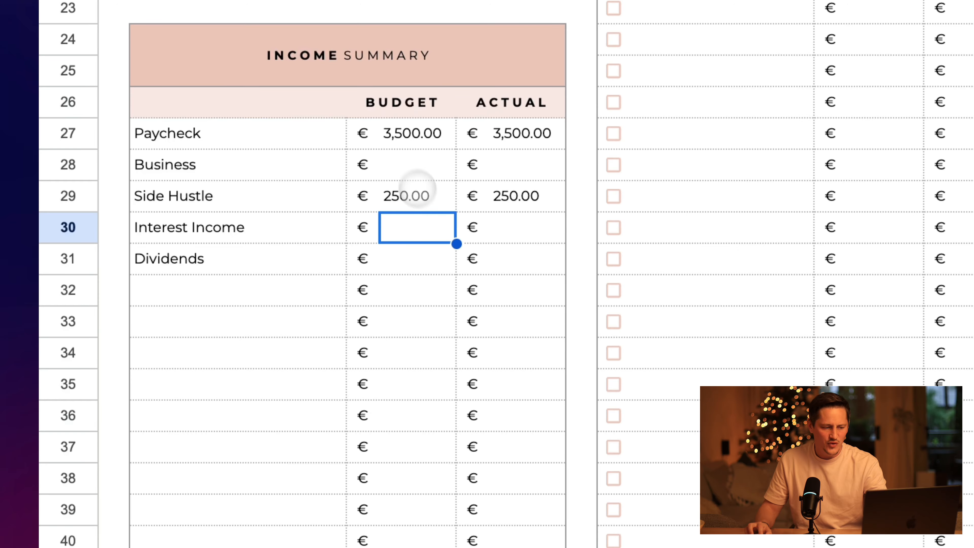
pyautogui.click(407, 164)
pyautogui.scroll(5, 456, 165)
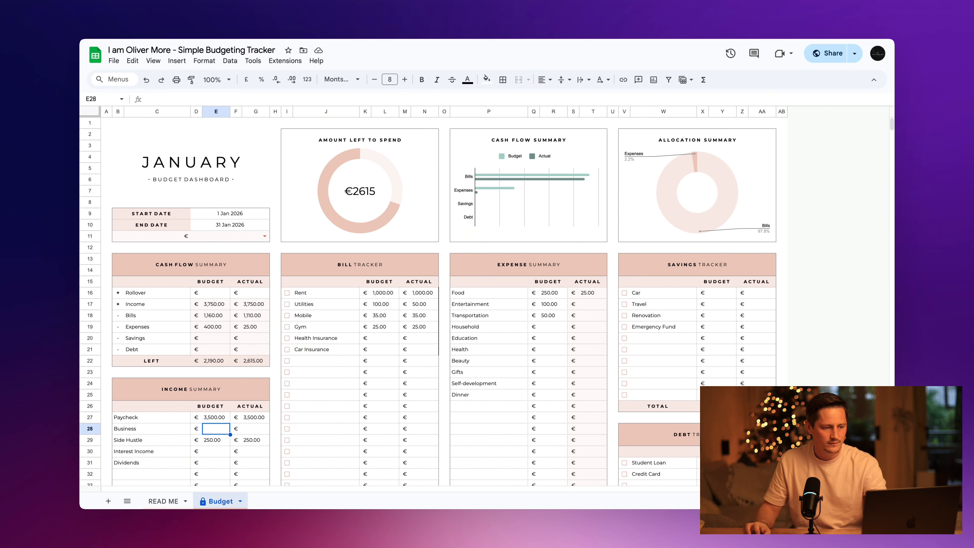
# Start a second Expense Tracker entry with the date 5 Jan 2026 and an amount of 40
pyautogui.scroll(-10, 428, 302)
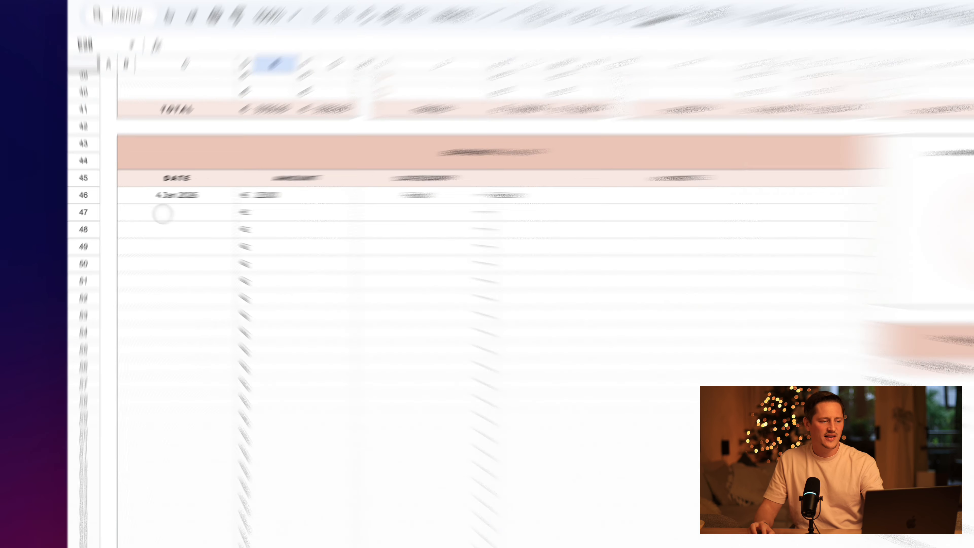
pyautogui.doubleClick(129, 209)
pyautogui.click(174, 380)
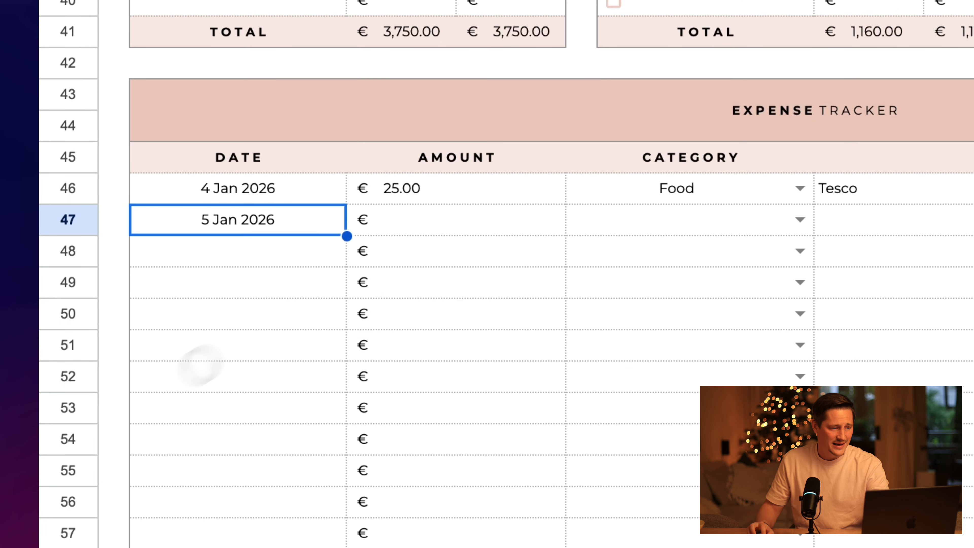
pyautogui.click(433, 218)
pyautogui.write('40')
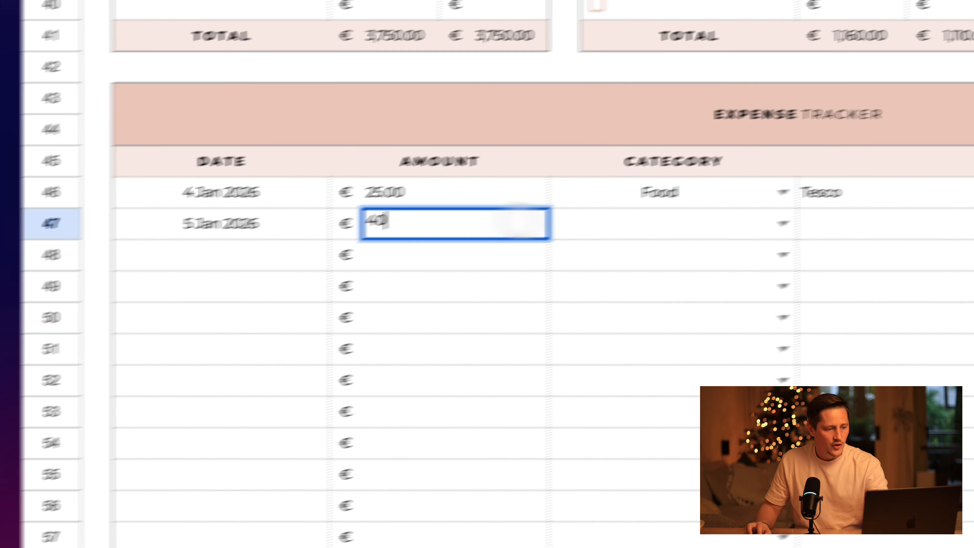
# Assign the Transportation category and the note "Fuel" to the second Expense Tracker entry, and check the Expense Breakdown
pyautogui.click(800, 219)
pyautogui.click(695, 322)
pyautogui.click(728, 253)
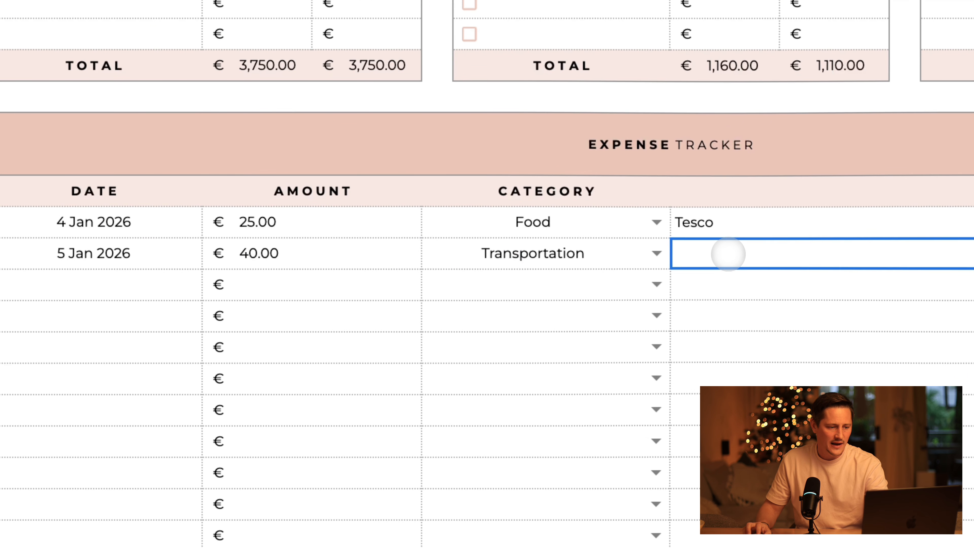
pyautogui.write('D')
pyautogui.write('ue')
pyautogui.press('BackSpace')
pyautogui.press('BackSpace')
pyautogui.press('BackSpace')
pyautogui.write('Fuel')
pyautogui.press('Return')
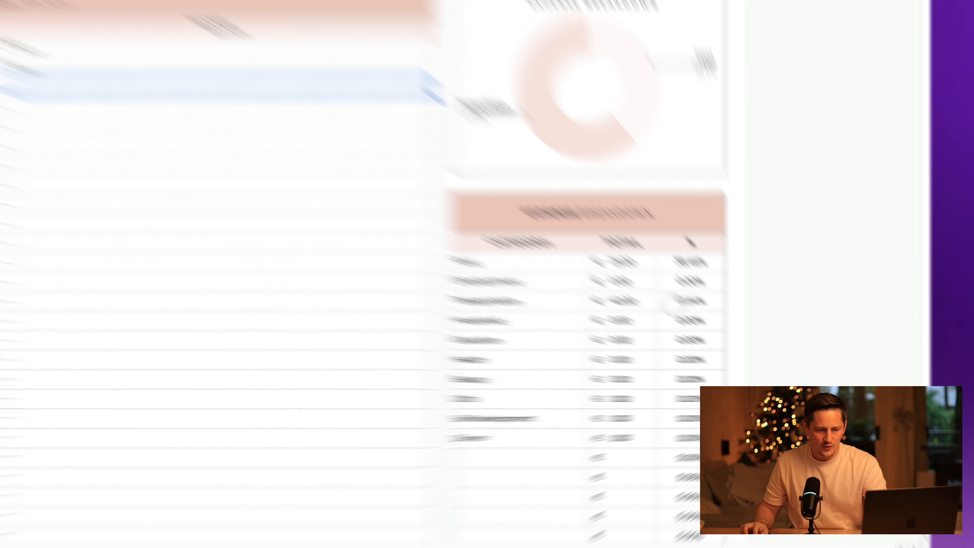
pyautogui.click(745, 349)
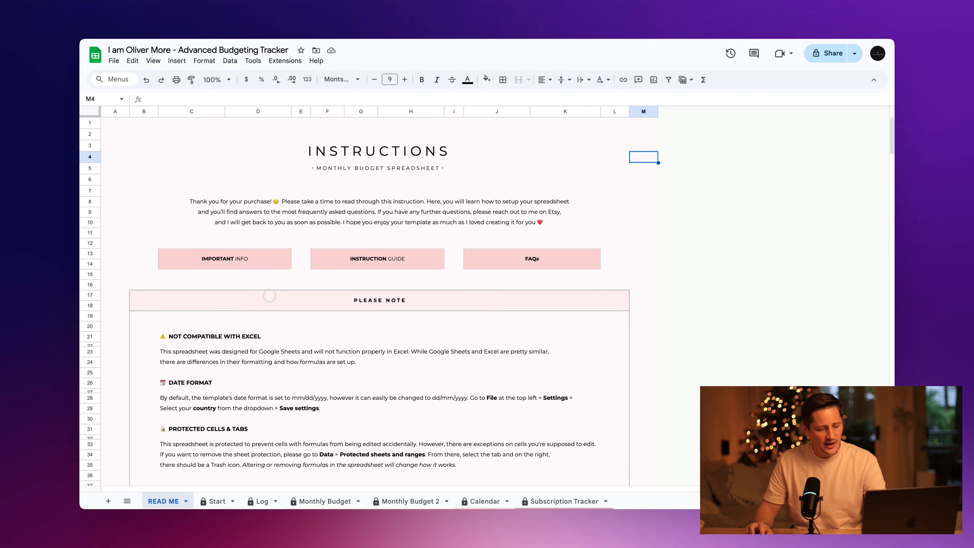
# Open the Start sheet of the Advanced Budgeting Tracker and review its Bills, Expenses, Savings and Debt lists
pyautogui.click(216, 500)
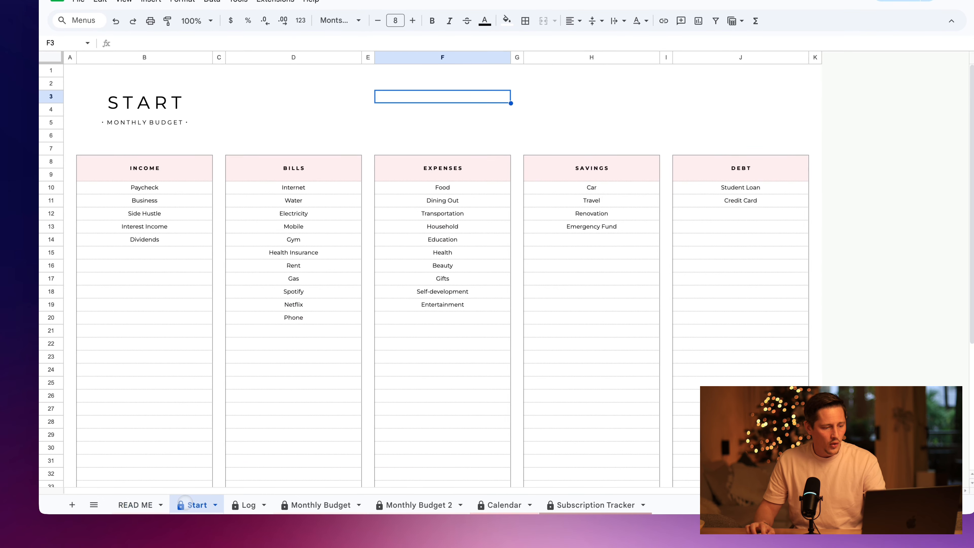
pyautogui.moveTo(293, 169); pyautogui.dragTo(293, 358)
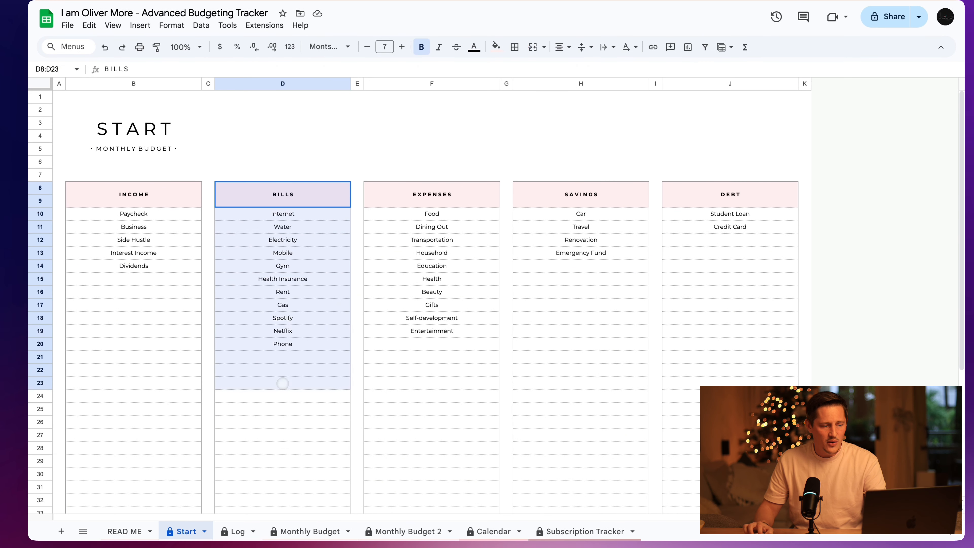
pyautogui.moveTo(430, 207); pyautogui.dragTo(431, 349)
pyautogui.moveTo(580, 175); pyautogui.dragTo(621, 343)
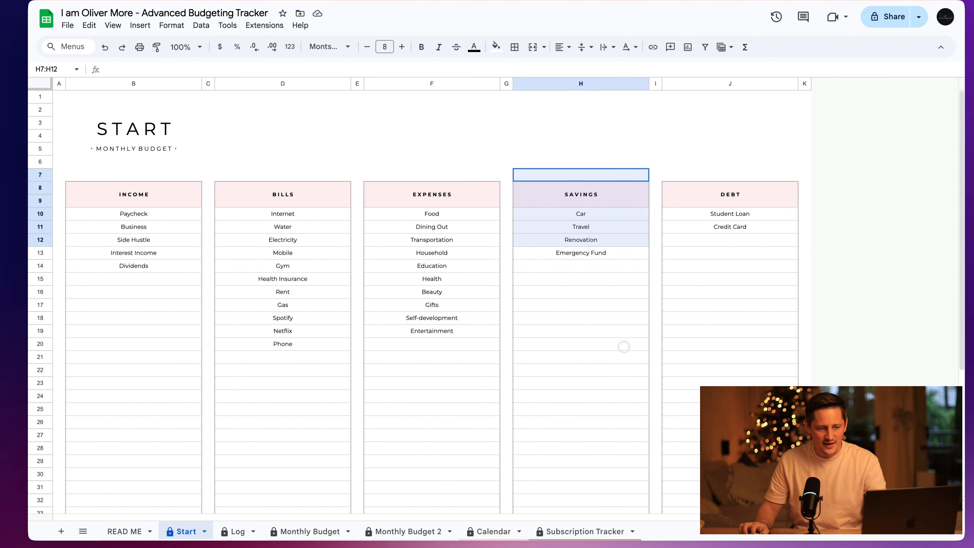
pyautogui.moveTo(716, 186); pyautogui.dragTo(716, 335)
# Open the Log sheet and look over the existing entries and columns of the Transactions table
pyautogui.click(224, 523)
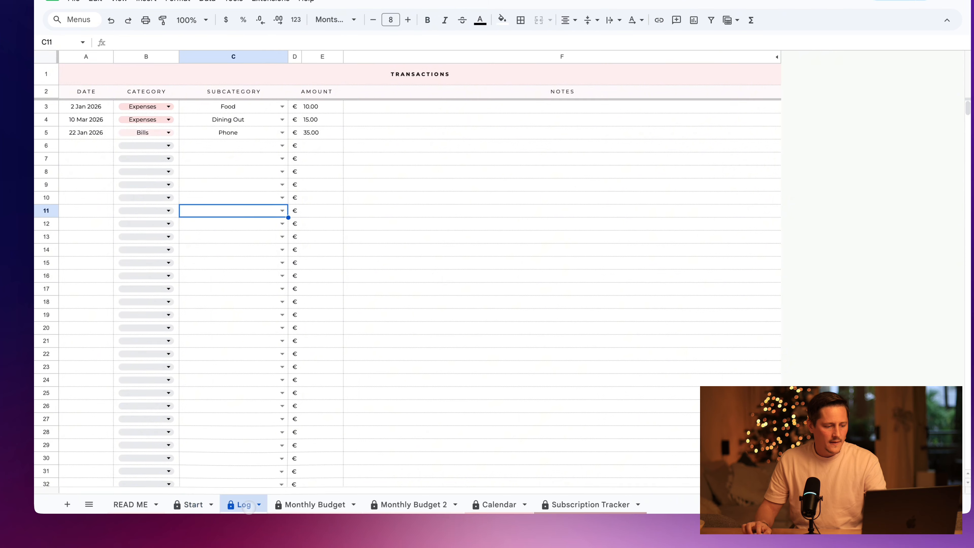
pyautogui.click(392, 274)
pyautogui.moveTo(86, 107); pyautogui.dragTo(534, 274)
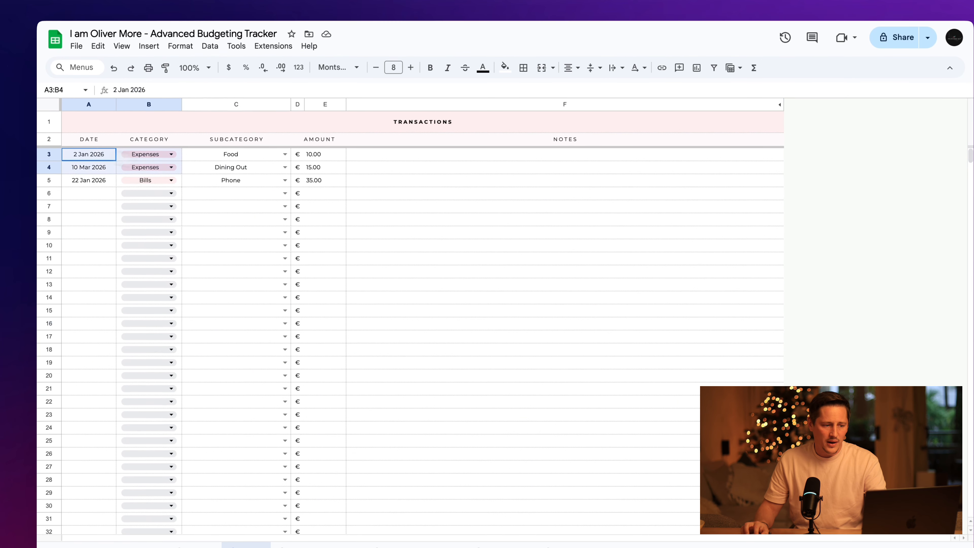
pyautogui.moveTo(535, 318); pyautogui.dragTo(611, 374)
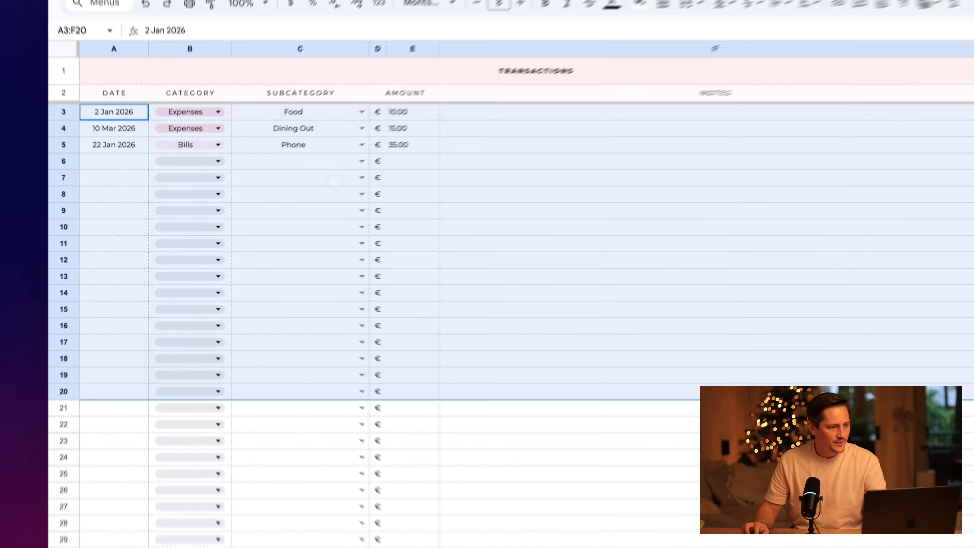
# Set the category of the first empty Transactions row (row 6) to Bills and look over the rows around it
pyautogui.click(252, 200)
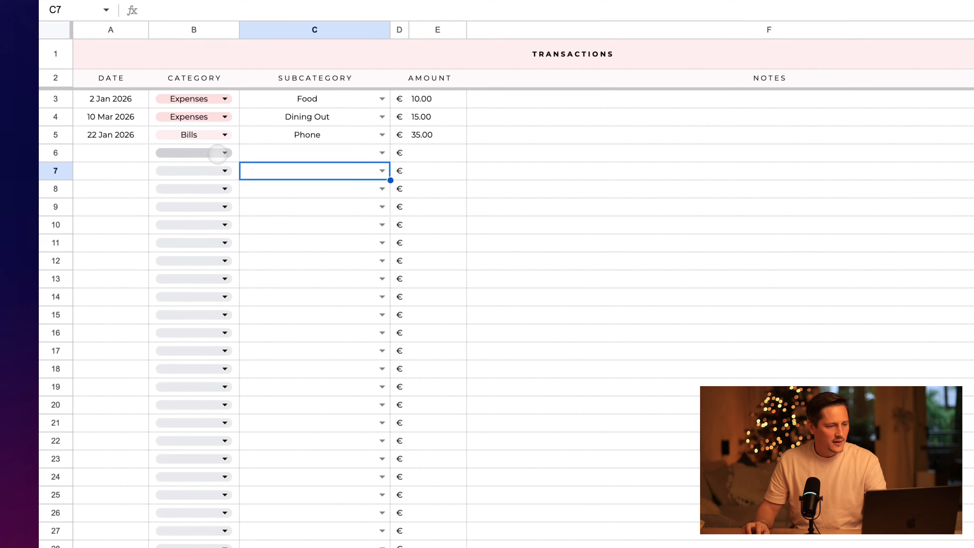
pyautogui.click(176, 189)
pyautogui.click(208, 194)
pyautogui.click(196, 171)
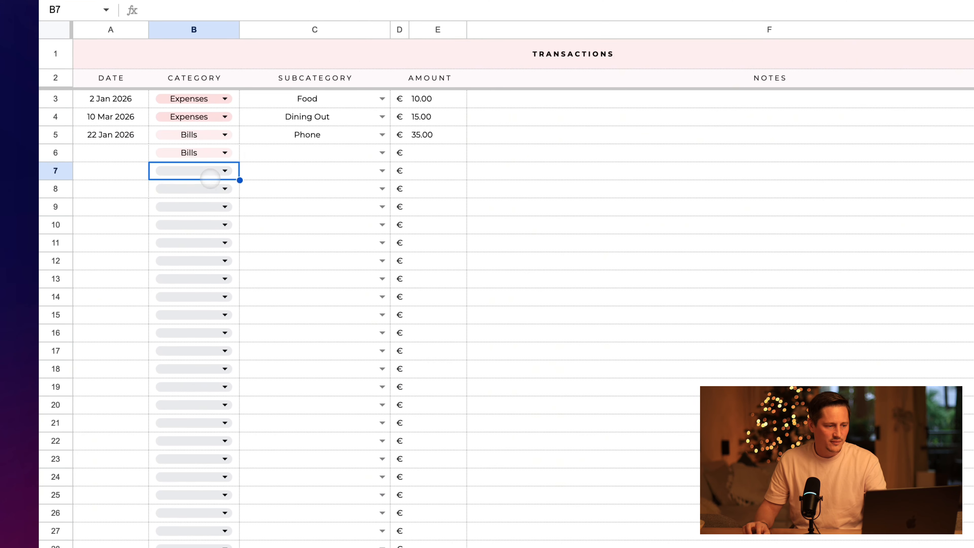
pyautogui.click(196, 171)
pyautogui.click(318, 171)
pyautogui.moveTo(91, 150); pyautogui.dragTo(464, 264)
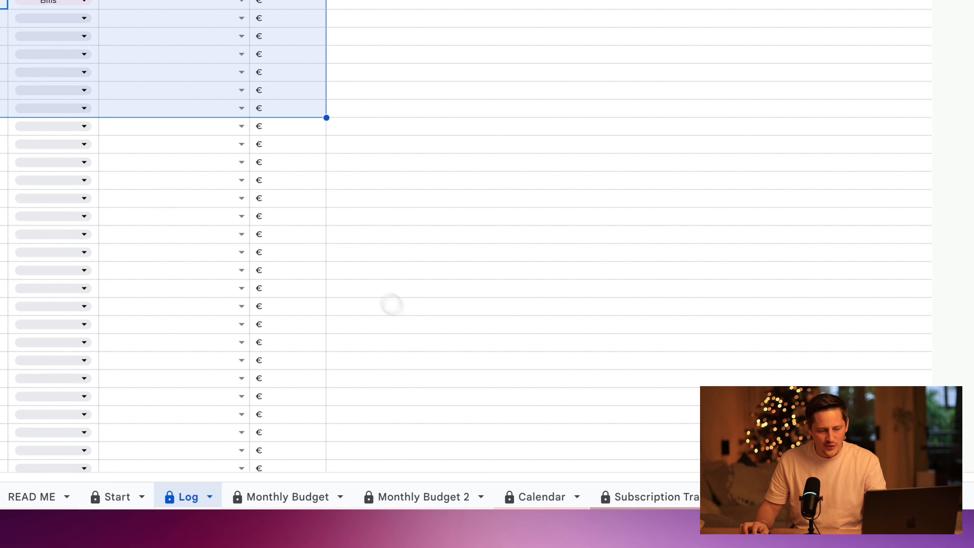
# On the Calendar sheet, add a calendar entry named "Phone Bill" for day 1
pyautogui.click(538, 496)
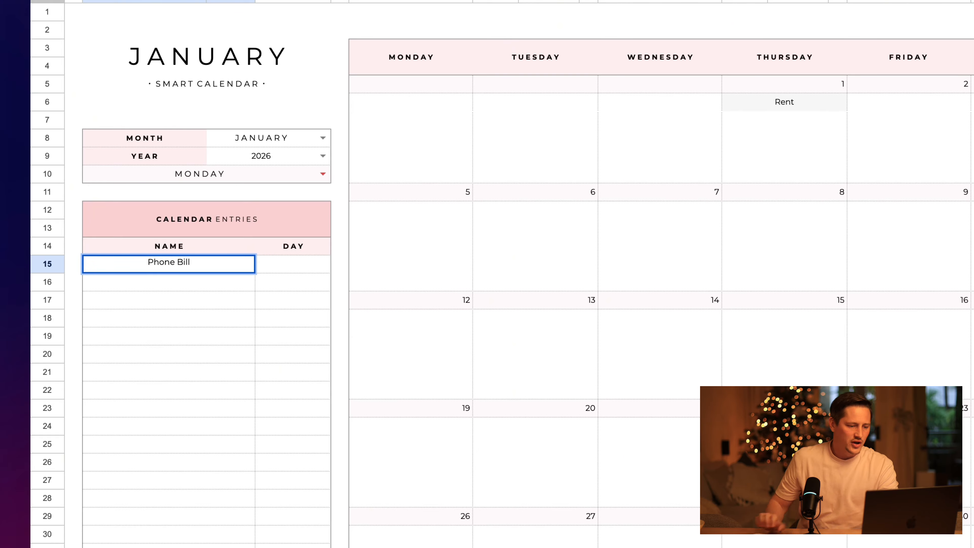
pyautogui.click(322, 265)
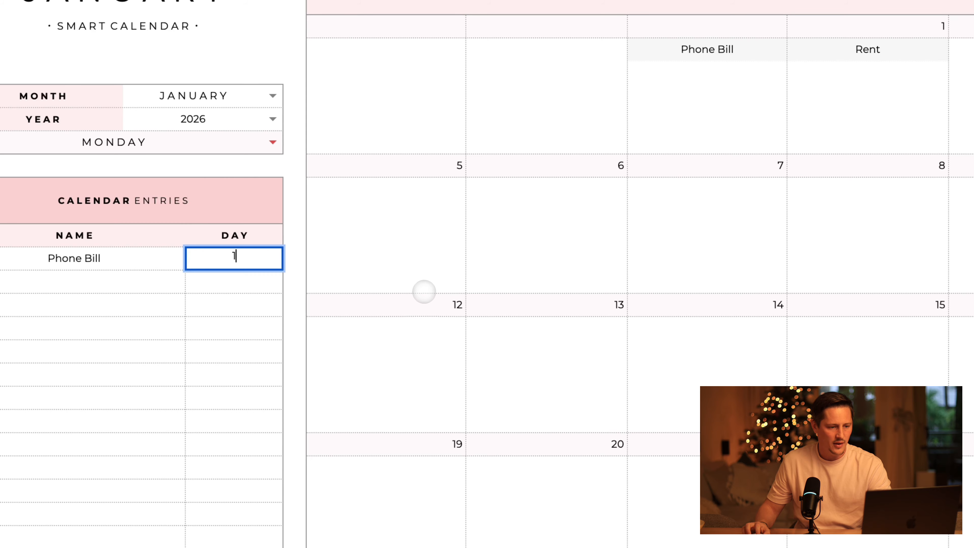
pyautogui.press('Return')
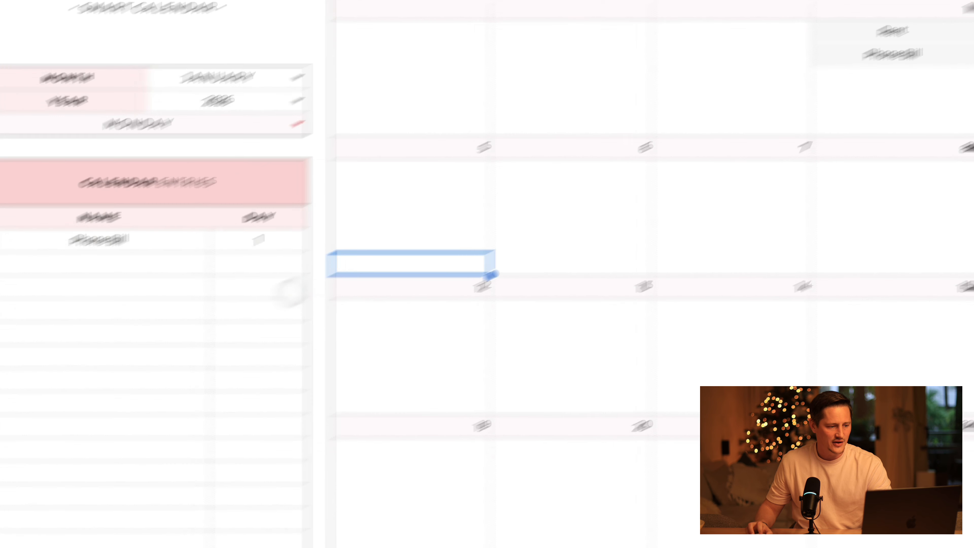
# Examine the Bill Tracker, Debt Tracker and Notes sections beneath the January calendar, and return to the calendar grid
pyautogui.scroll(-5, 259, 291)
pyautogui.scroll(3, 259, 294)
pyautogui.scroll(-3, 259, 296)
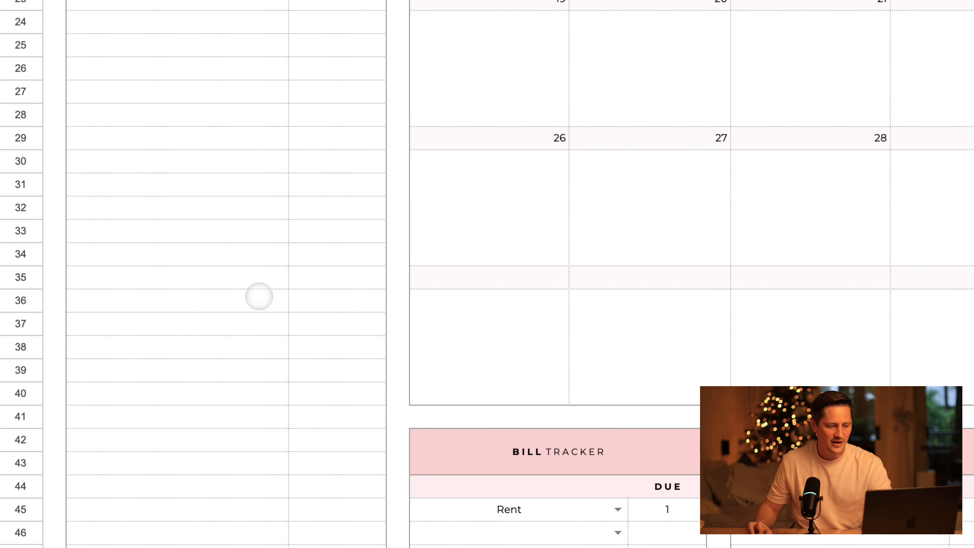
pyautogui.scroll(-4, 260, 297)
pyautogui.moveTo(624, 304); pyautogui.dragTo(558, 387)
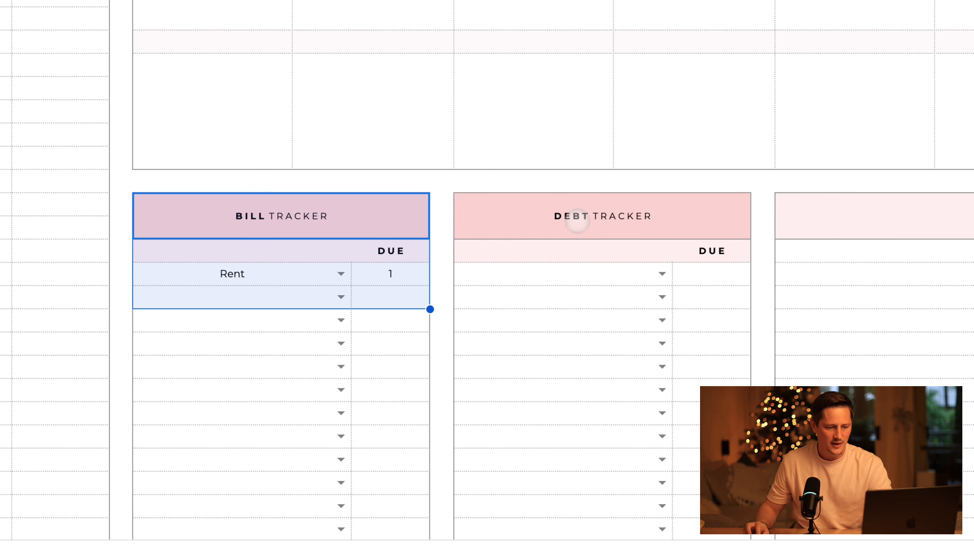
pyautogui.moveTo(575, 222); pyautogui.dragTo(600, 320)
pyautogui.moveTo(893, 221); pyautogui.dragTo(899, 320)
pyautogui.scroll(5, 395, 196)
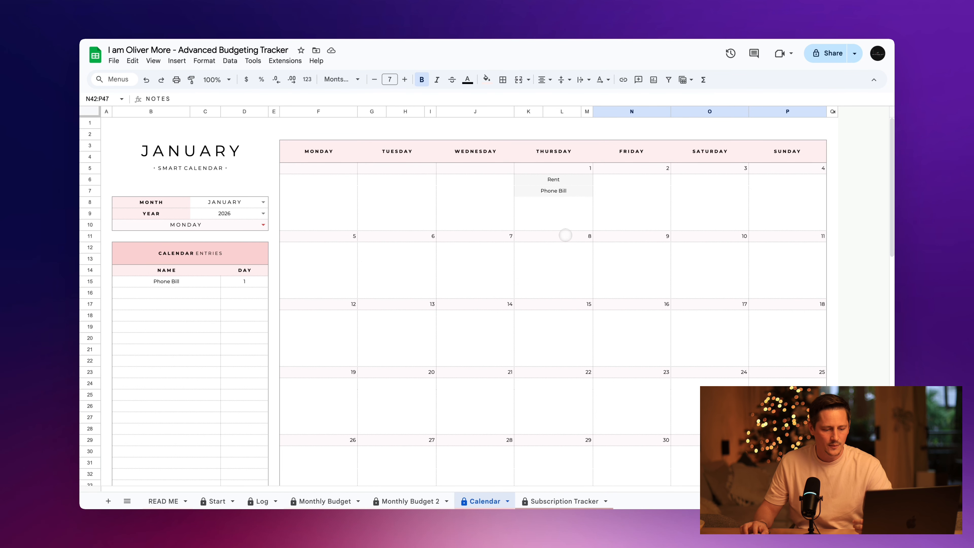
# Open the Subscription Tracker sheet and review the Adobe and Wix entries from category through to price
pyautogui.click(587, 501)
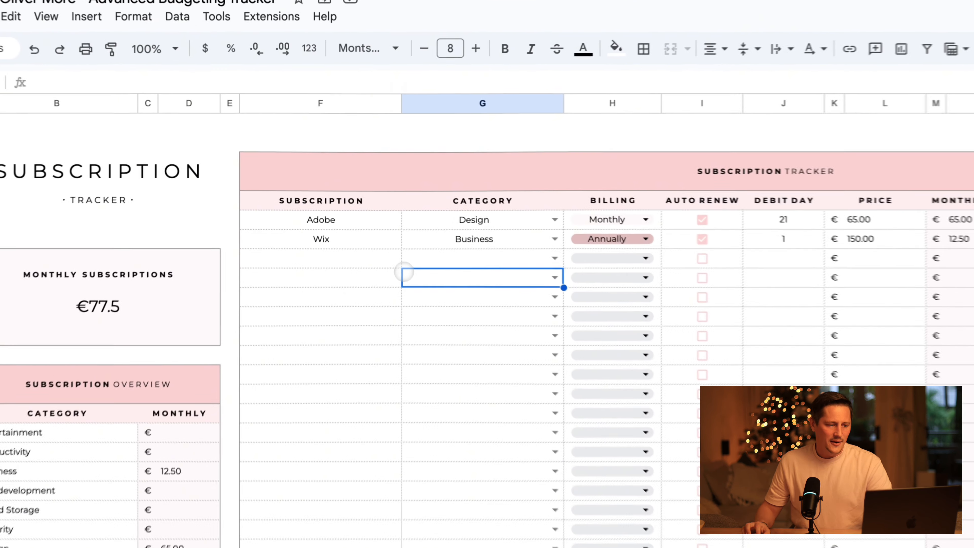
pyautogui.click(320, 191)
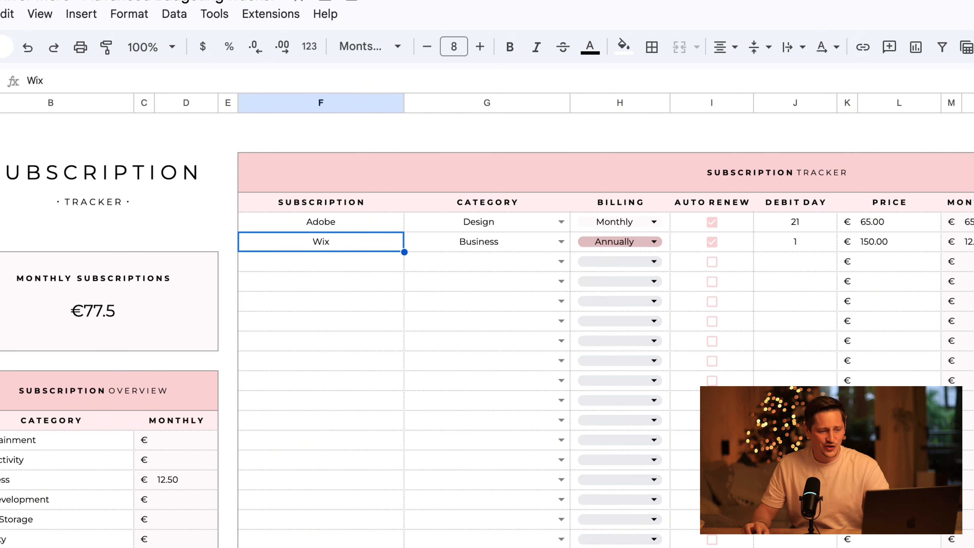
pyautogui.moveTo(322, 225); pyautogui.dragTo(836, 224)
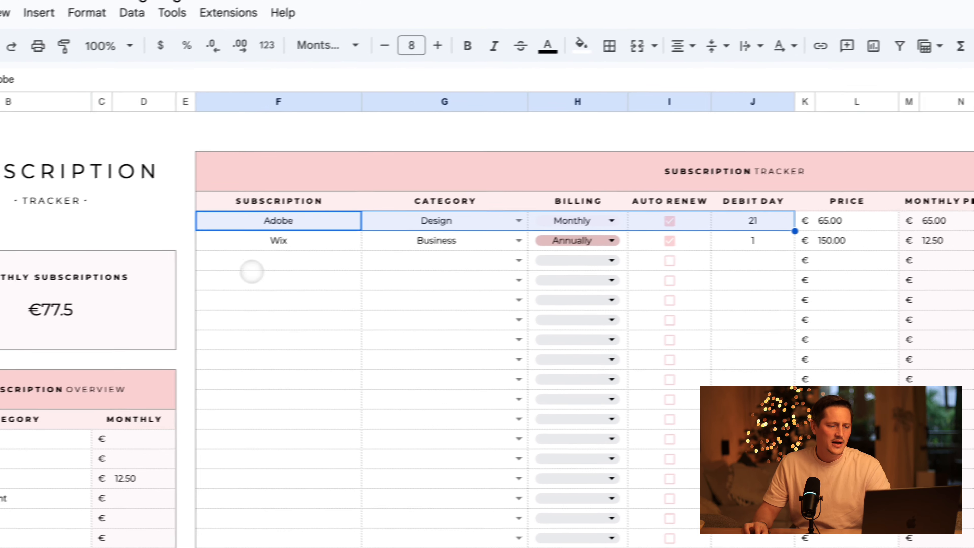
pyautogui.moveTo(154, 253); pyautogui.dragTo(735, 253)
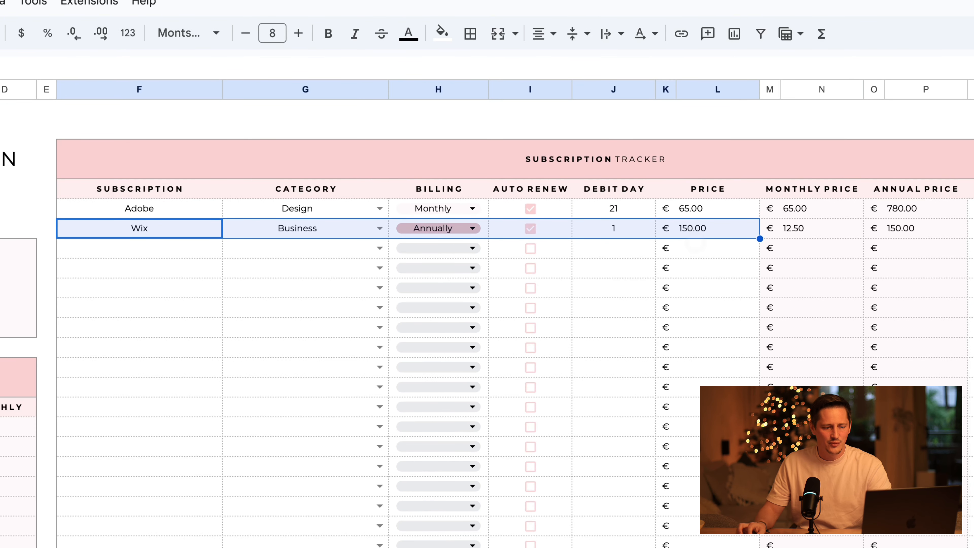
pyautogui.click(696, 245)
# Check the subscriptions' Billing column and the Monthly Subscriptions total
pyautogui.moveTo(437, 190); pyautogui.dragTo(439, 326)
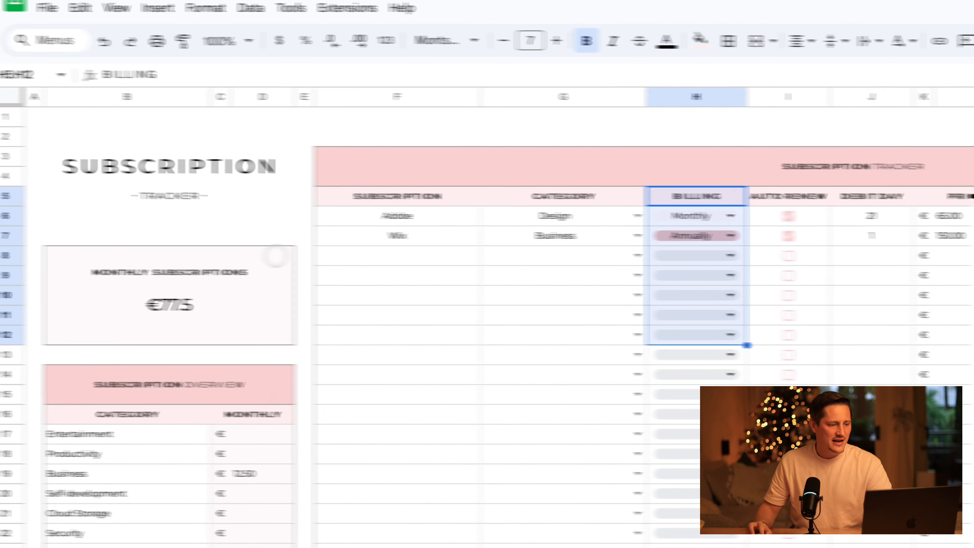
pyautogui.click(129, 271)
pyautogui.click(232, 282)
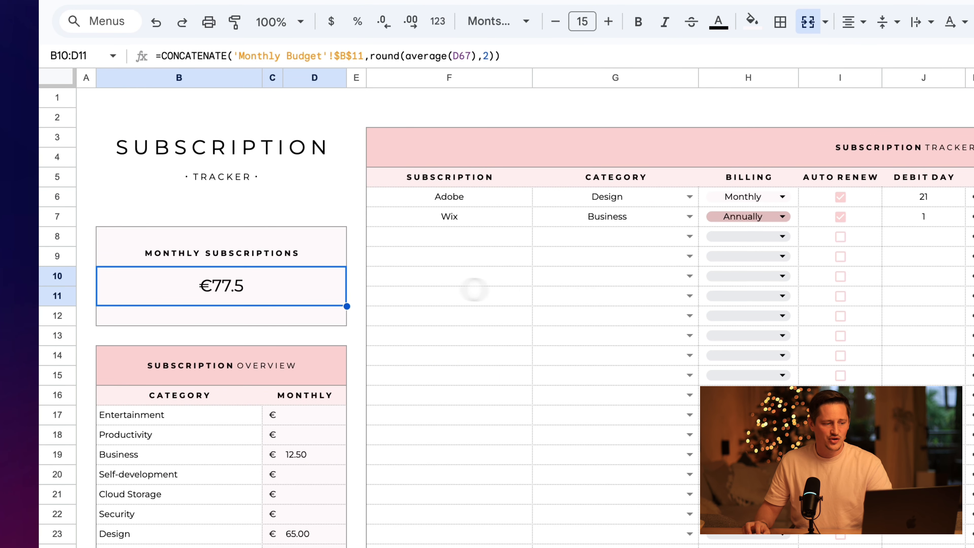
# Examine the Adobe and Wix debit days and compare their Price, Monthly Price and Annual Price values
pyautogui.click(510, 294)
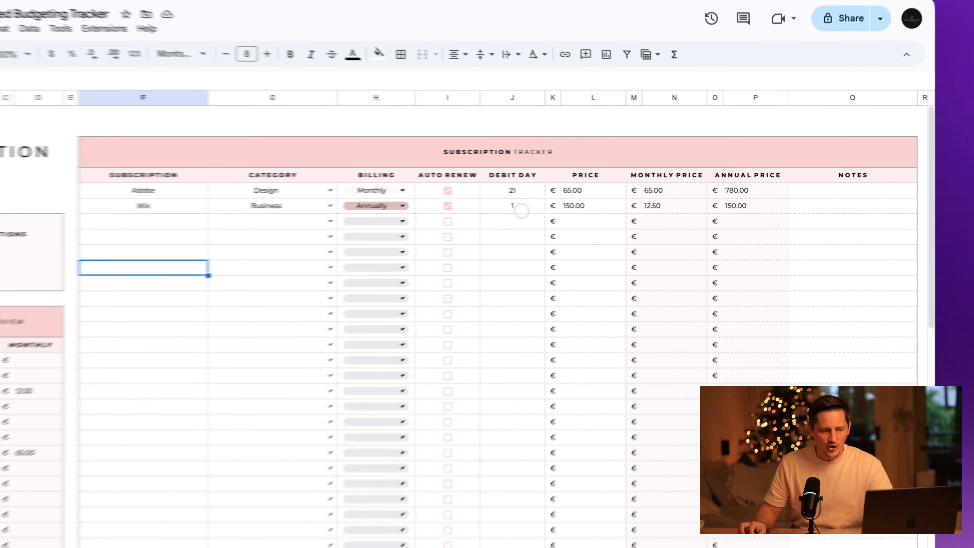
pyautogui.click(588, 190)
pyautogui.click(645, 191)
pyautogui.click(630, 205)
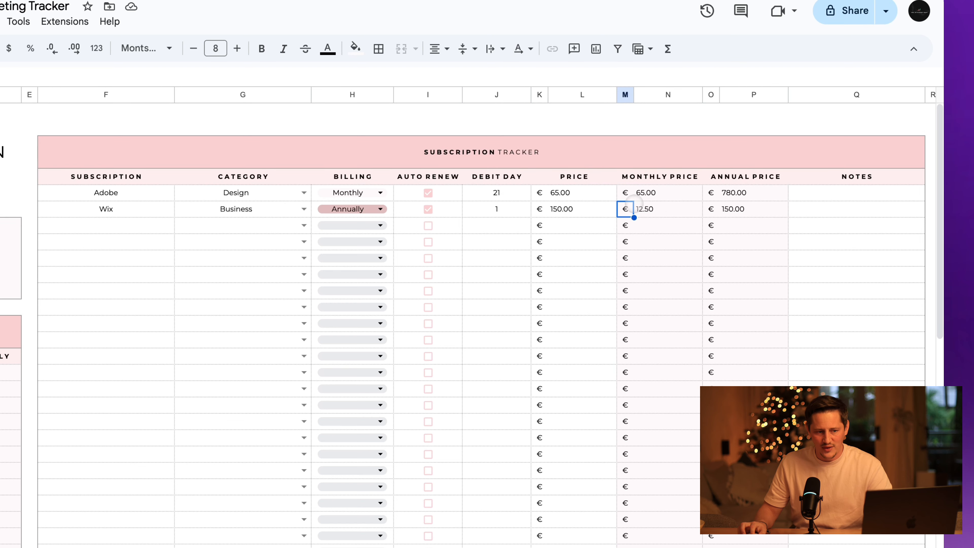
pyautogui.moveTo(672, 210); pyautogui.dragTo(612, 213)
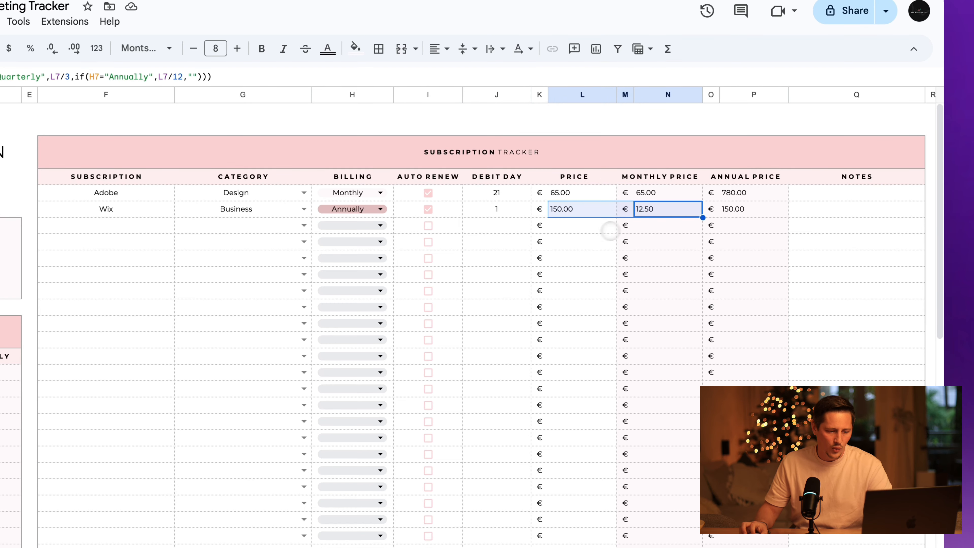
pyautogui.scroll(-3, 603, 231)
pyautogui.scroll(3, 598, 233)
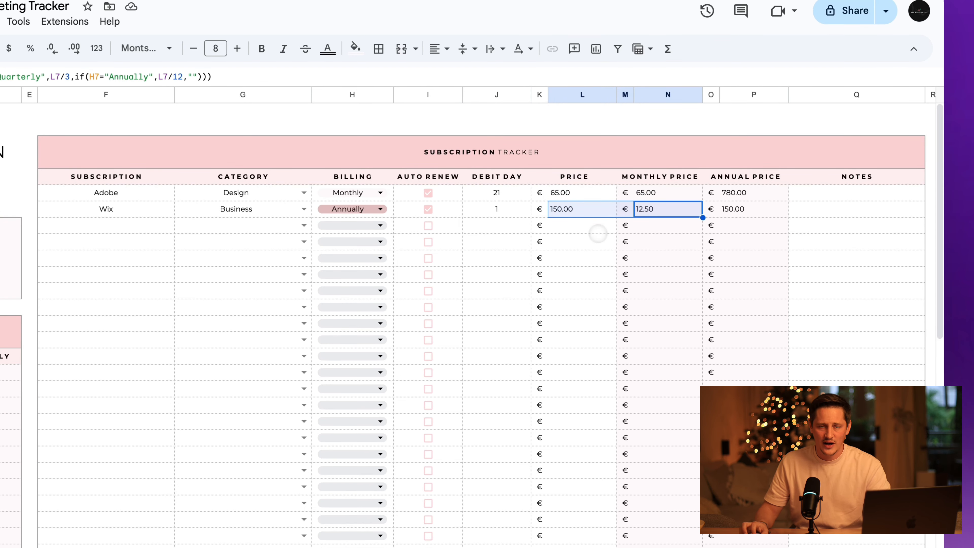
pyautogui.click(507, 258)
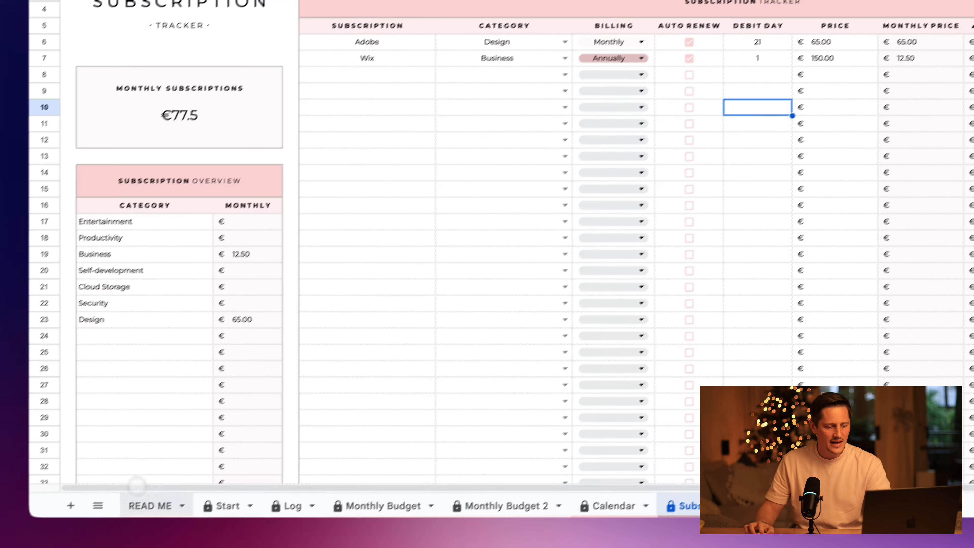
# Open the READ ME sheet and read through its notes and the step-by-step setup instructions
pyautogui.click(148, 505)
pyautogui.click(281, 258)
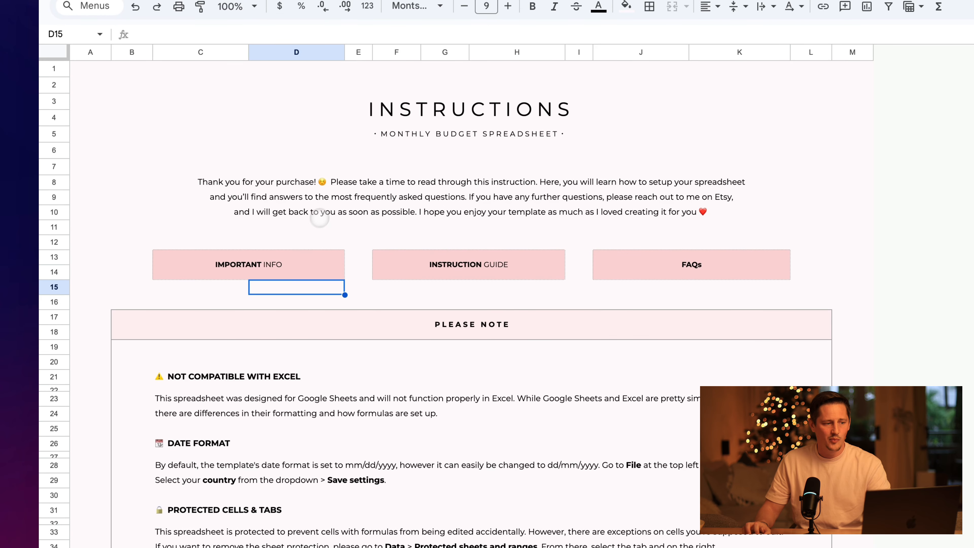
pyautogui.click(320, 215)
pyautogui.scroll(-20, 321, 212)
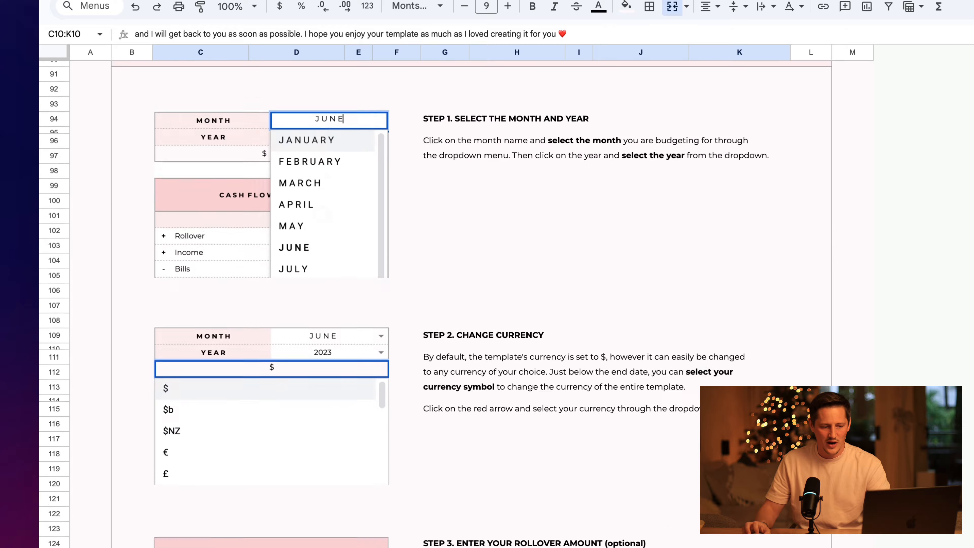
pyautogui.scroll(-15, 460, 307)
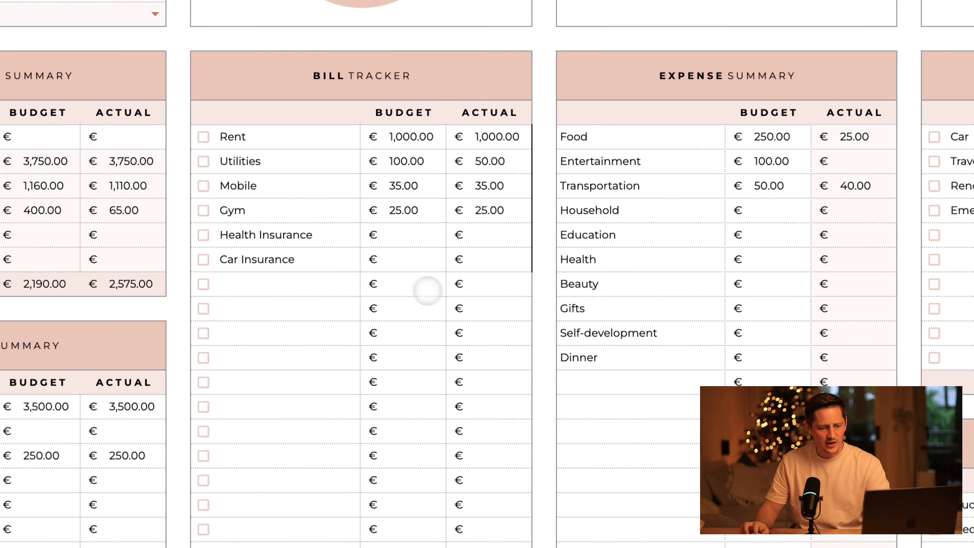
# In the Simple Budgeting Tracker, add "Bars" as an expense category below Dinner in the Expense Summary
pyautogui.click(621, 375)
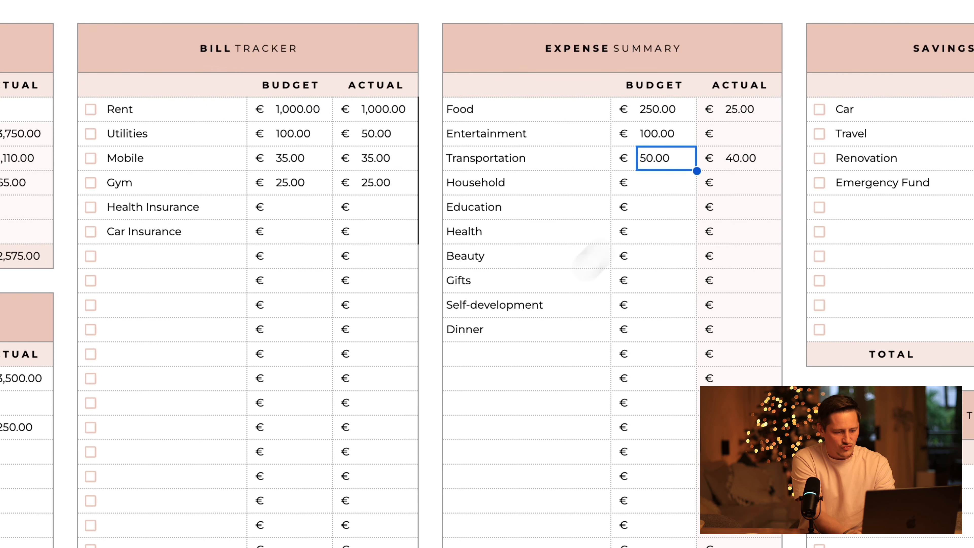
pyautogui.click(494, 358)
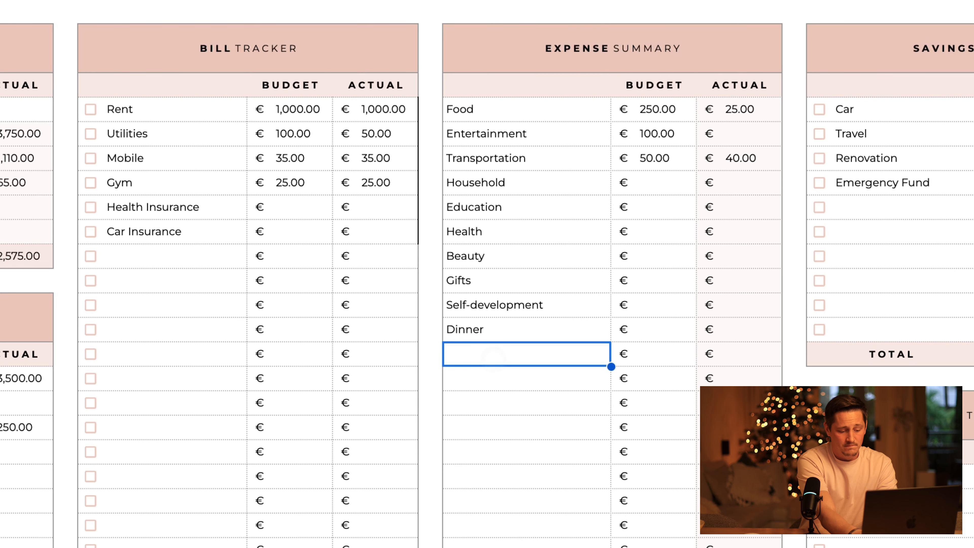
pyautogui.write('Bars')
pyautogui.press('Return')
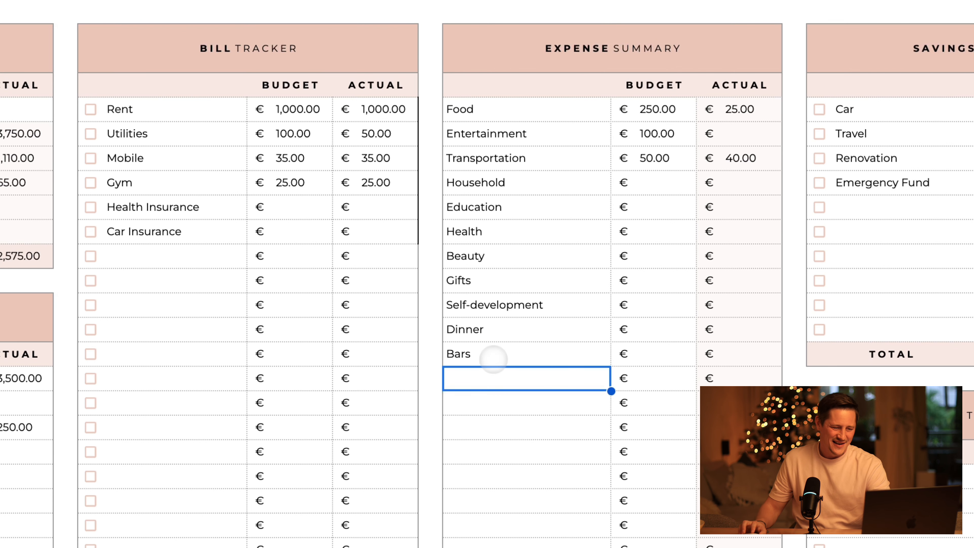
# Check the category choices of the first empty Expense Tracker row for Bars, and return to the January dashboard overview
pyautogui.click(495, 351)
pyautogui.scroll(-12, 495, 343)
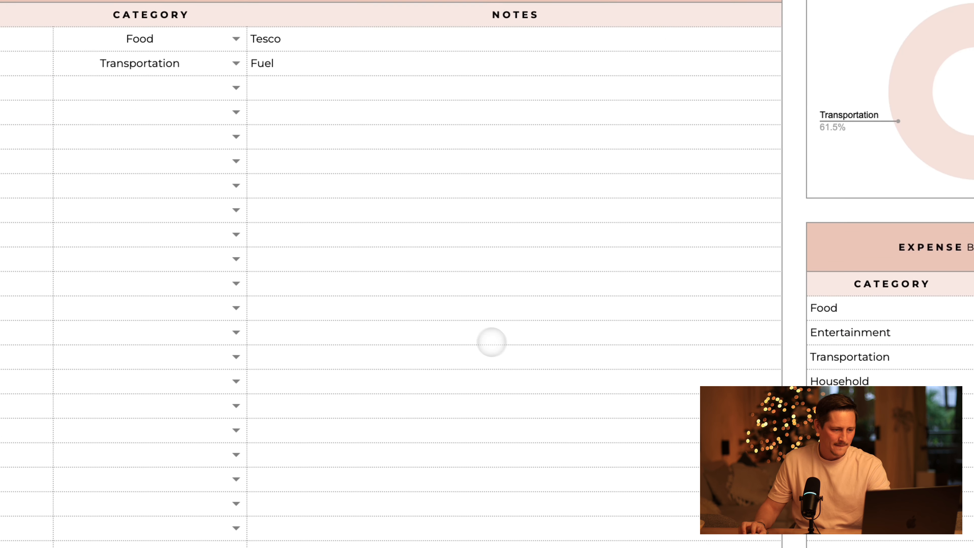
pyautogui.click(507, 128)
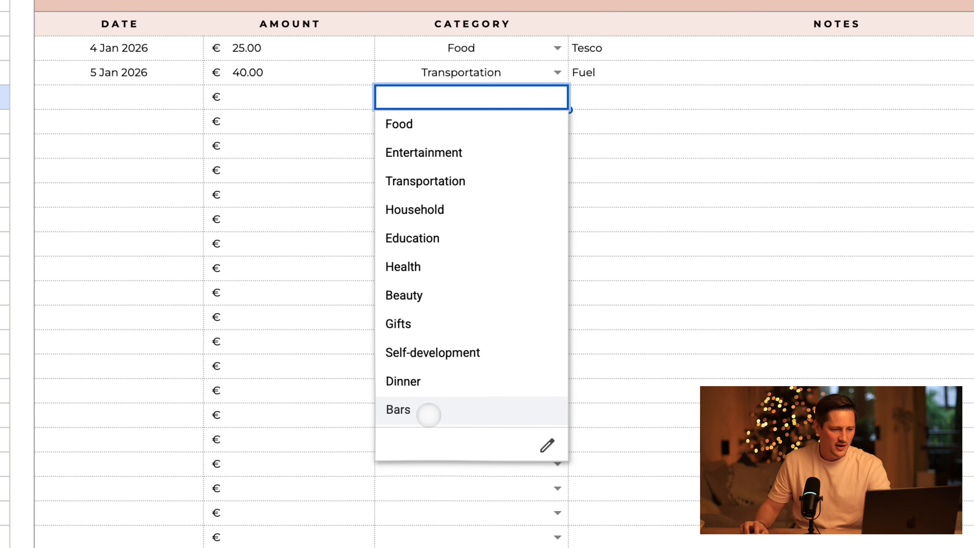
pyautogui.click(428, 409)
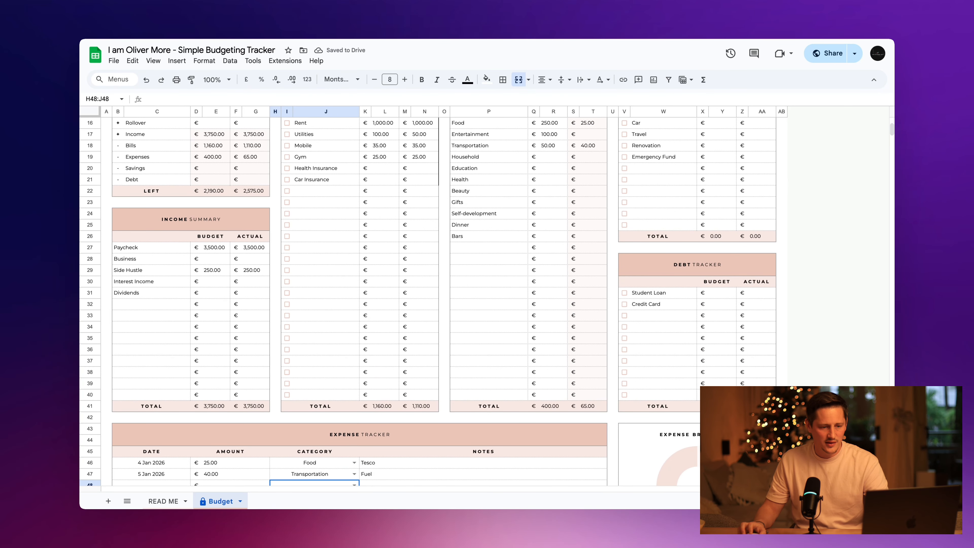
pyautogui.scroll(5, 483, 299)
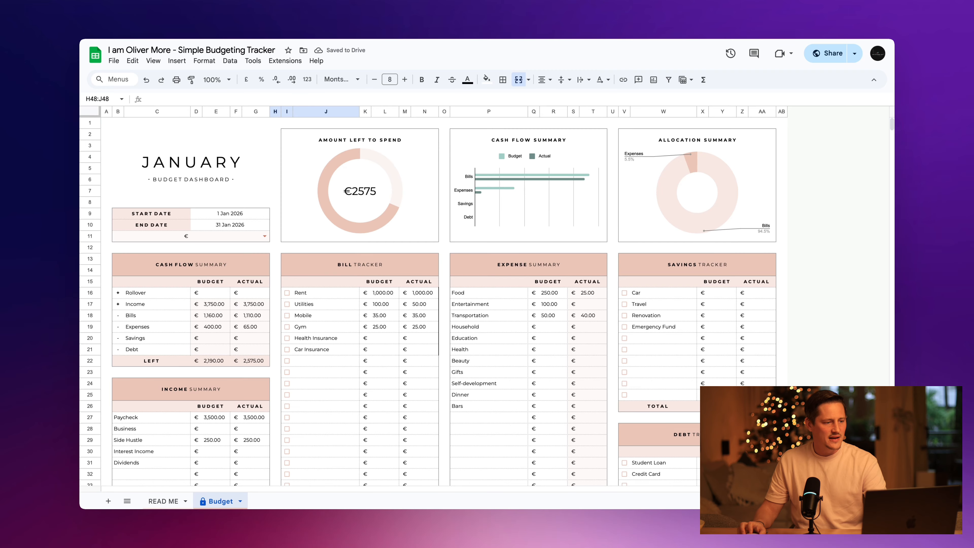